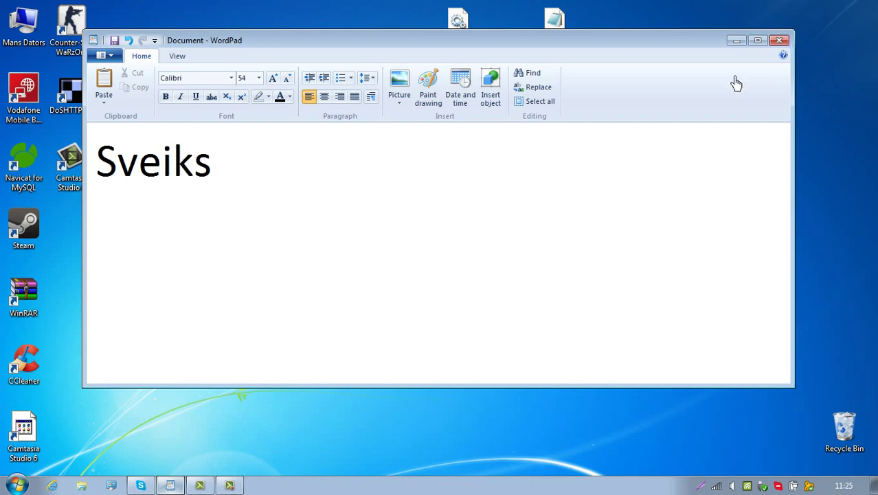
- Complete the greeting as "Sveiks/a" and clear it from the document
text(/a)
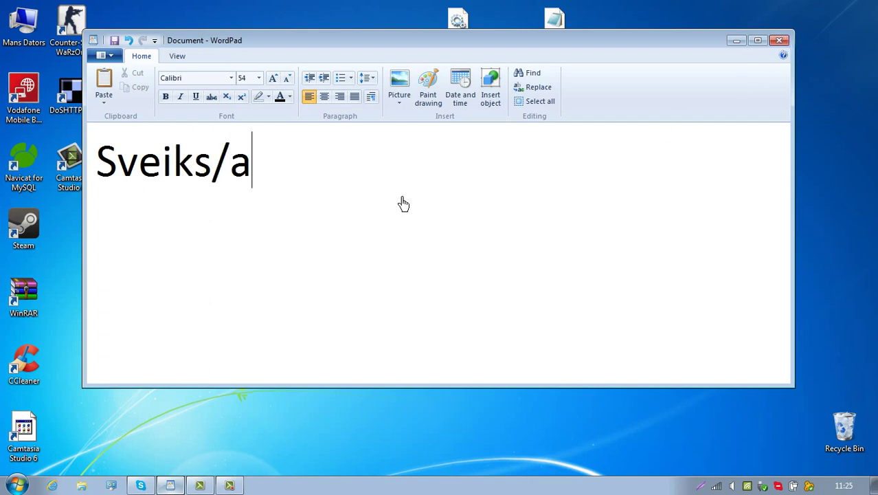
key(BackSpace)
key(BackSpace)
key(BackSpace)
key(BackSpace)
key(BackSpace)
key(BackSpace)
key(BackSpace)
key(BackSpace)
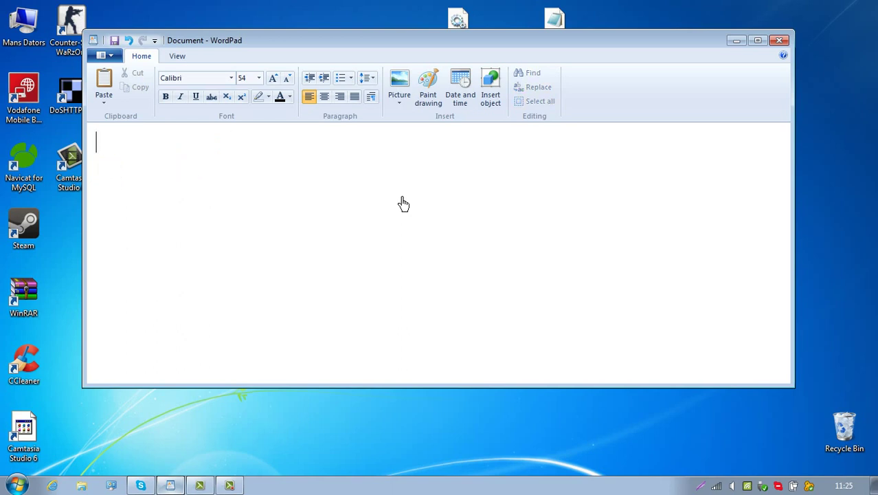
text("")
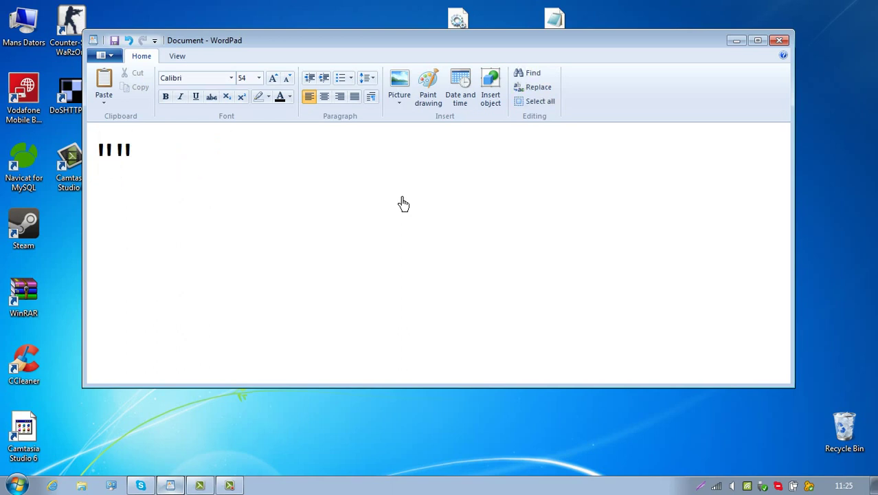
key(BackSpace)
key(BackSpace)
- Write "Šodien pamācīšu ka ieinstelet ipb forumu" in the empty document
text(Š)
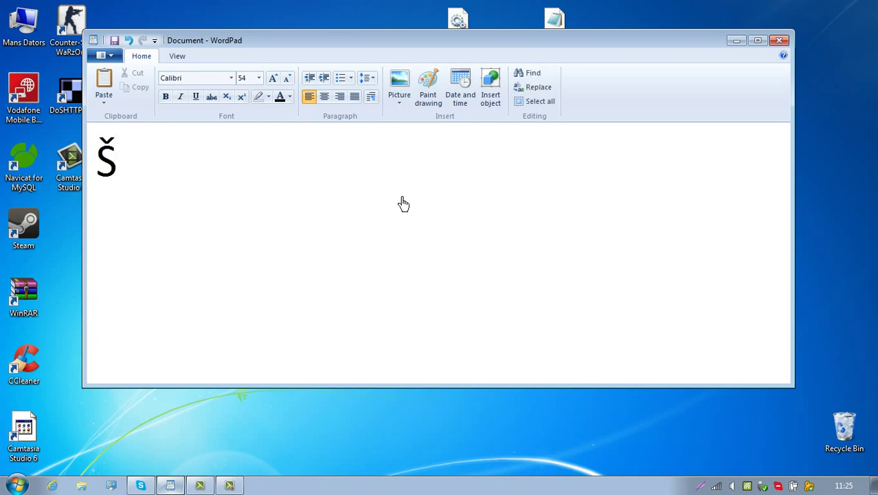
text(odien pam)
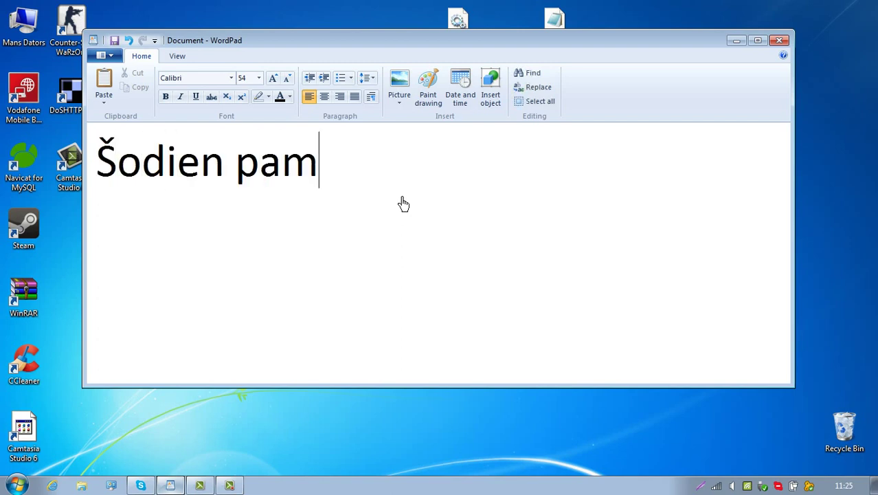
text(ācīšu ka ien)
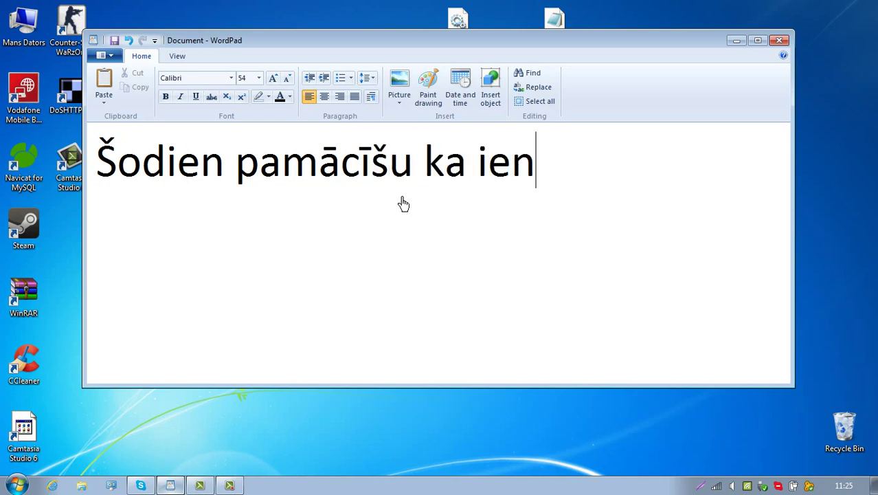
key(BackSpace)
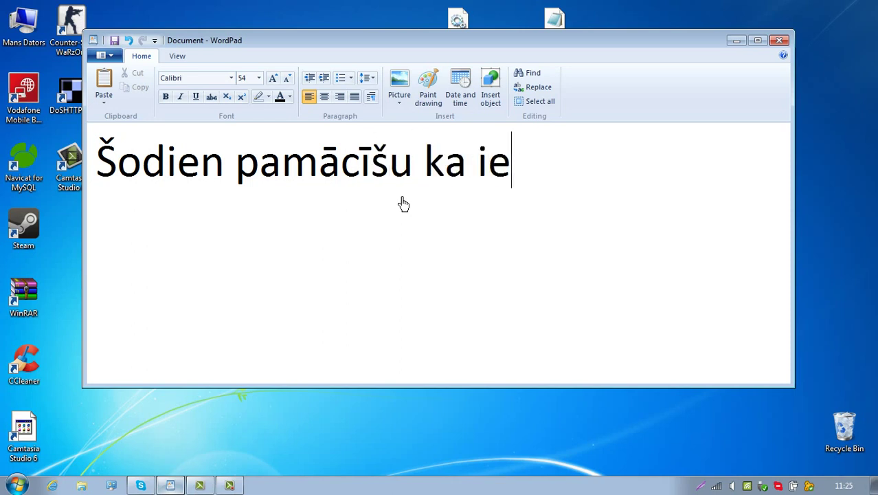
text(instelet )
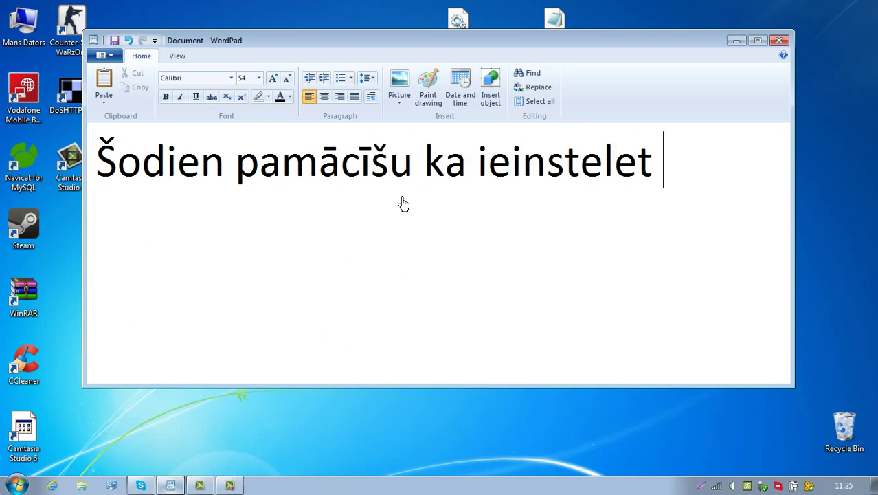
text(ipb )
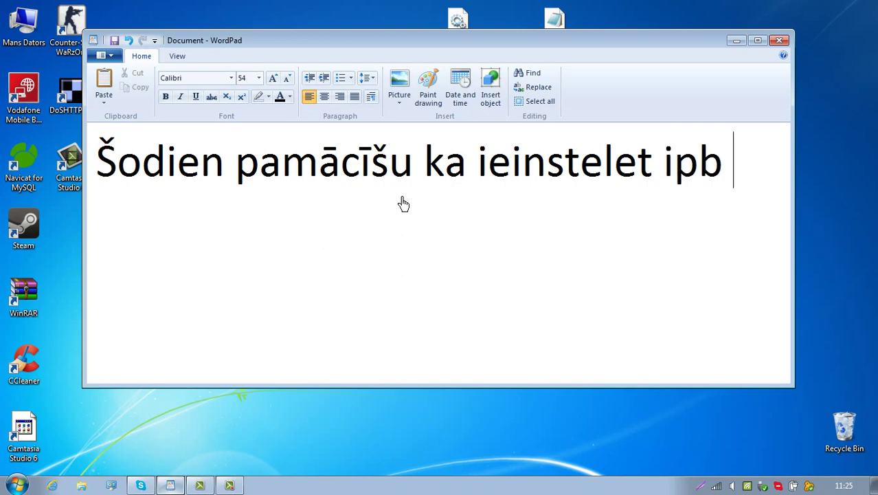
text(forumu)
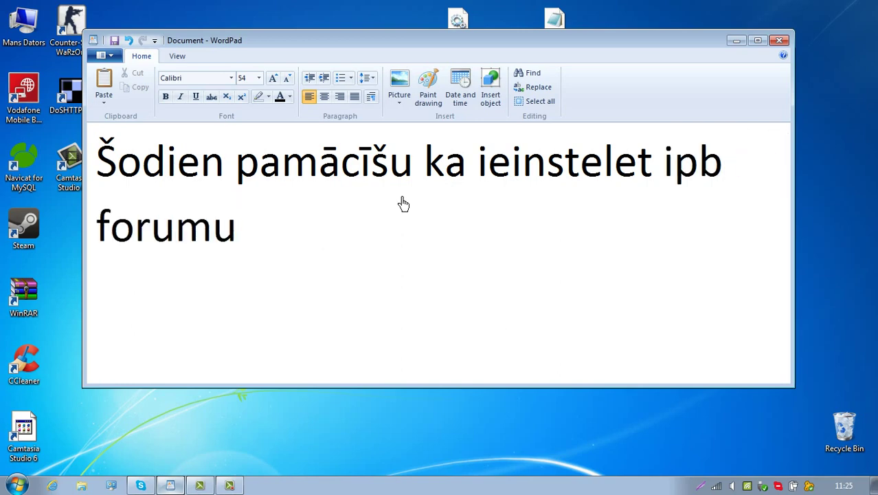
- Continue the sentence after "forumu" with ".:)Foruma links description"
text(.P)
key(BackSpace)
text(L)
key(BackSpace)
text(:)f)
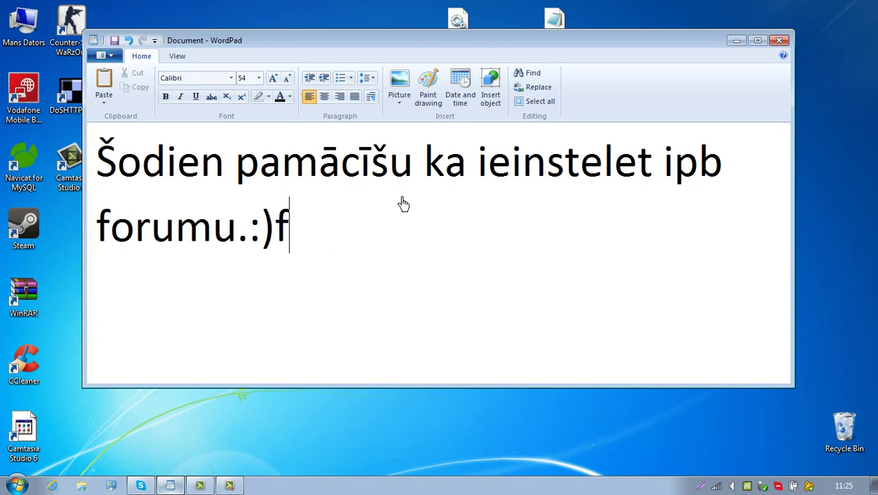
key(BackSpace)
text(f)
key(BackSpace)
text(Foru)
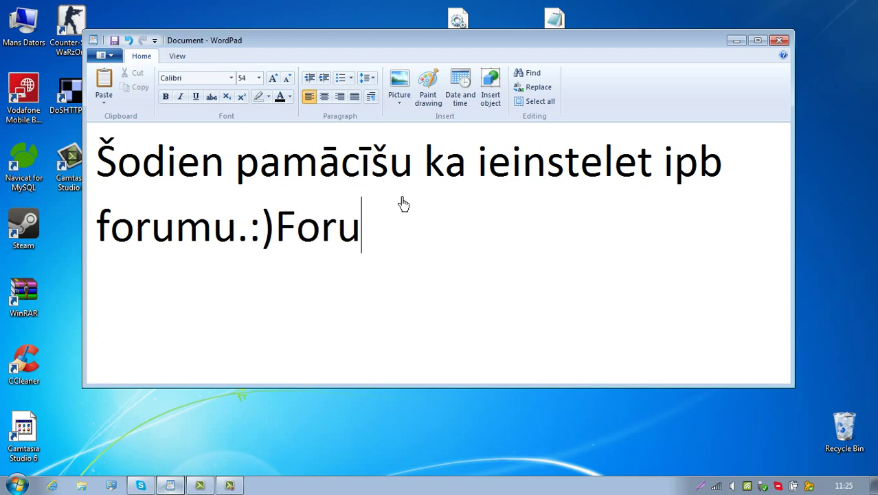
text(ma links de)
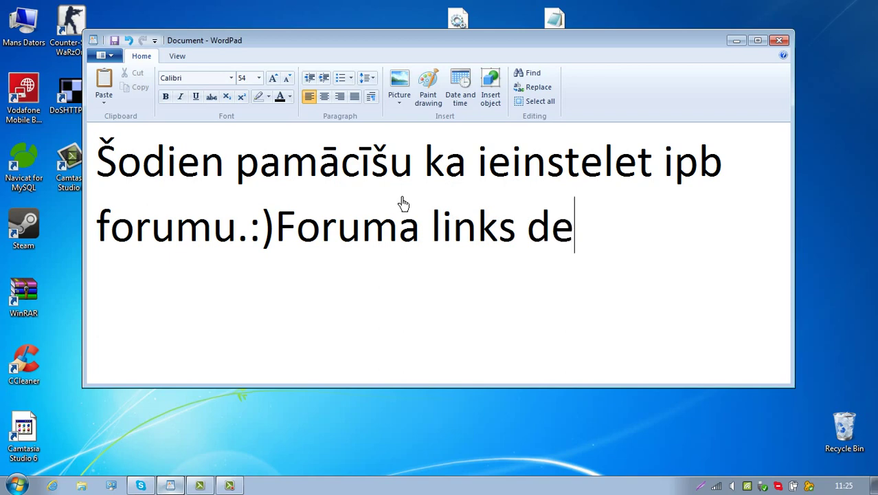
key(BackSpace)
key(BackSpace)
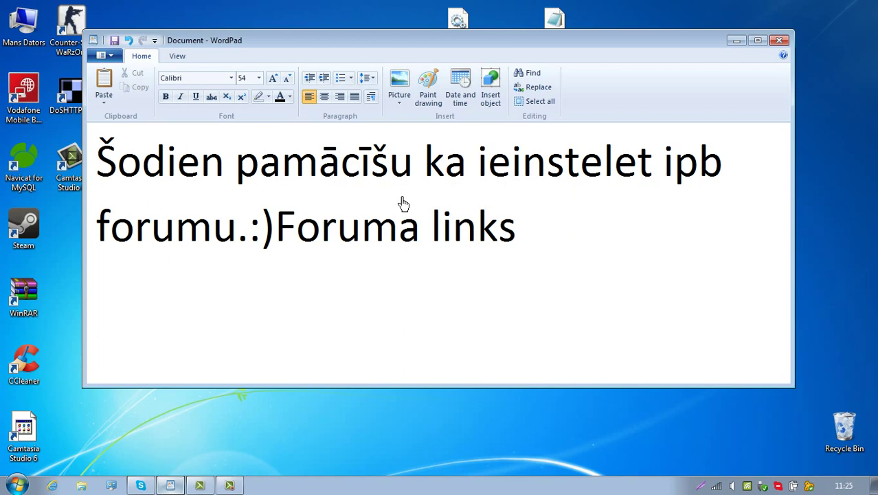
text(desc)
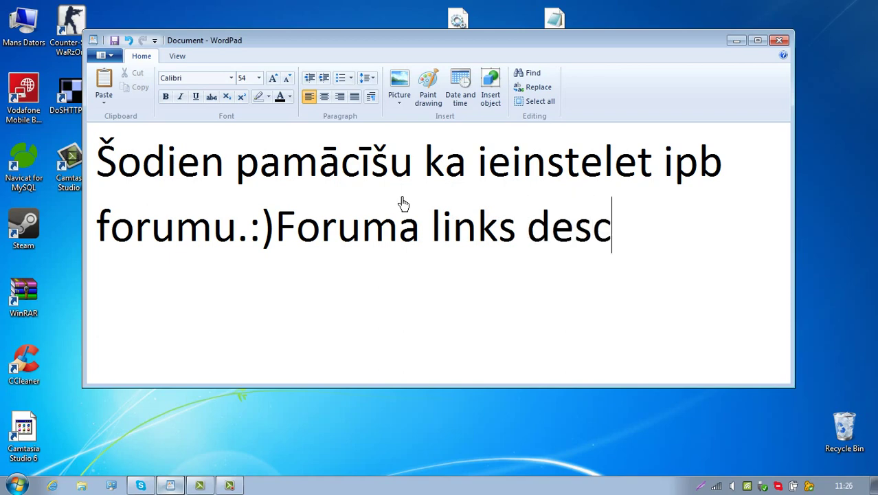
text(ription)
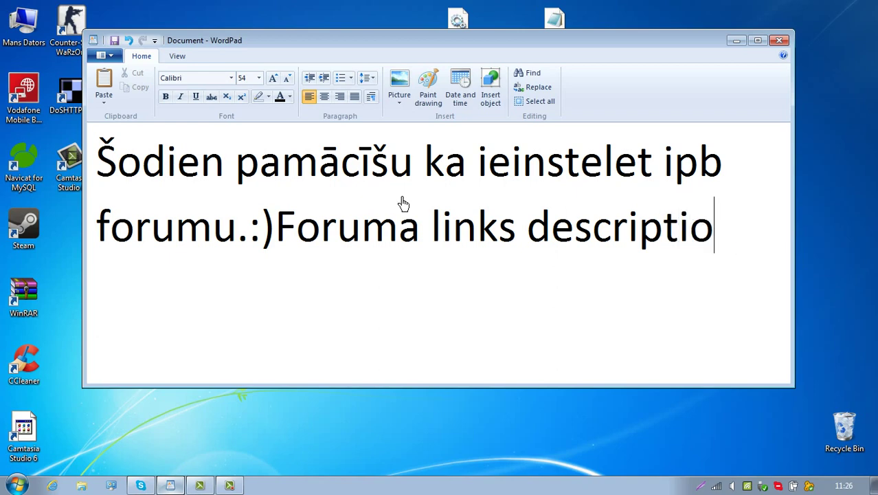
- Replace the document's entire text with "Sekojat man." and minimize the window
key(BackSpace)
key(BackSpace)
key(BackSpace)
key(BackSpace)
key(BackSpace)
key(BackSpace)
key(BackSpace)
key(BackSpace)
key(BackSpace)
key(BackSpace)
key(BackSpace)
key(BackSpace)
key(BackSpace)
key(BackSpace)
key(BackSpace)
key(BackSpace)
key(BackSpace)
key(BackSpace)
key(BackSpace)
key(BackSpace)
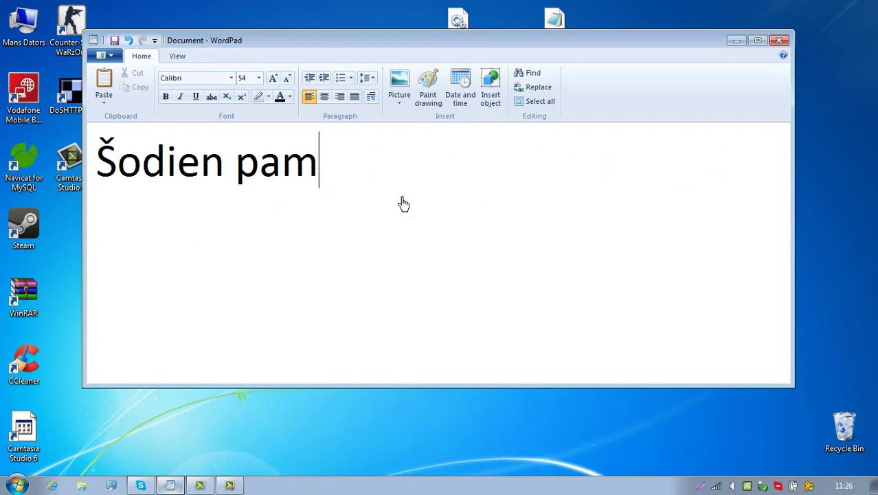
key(BackSpace)
key(BackSpace)
key(BackSpace)
key(BackSpace)
key(BackSpace)
key(BackSpace)
key(BackSpace)
key(BackSpace)
key(BackSpace)
key(BackSpace)
text(Sekojat man)
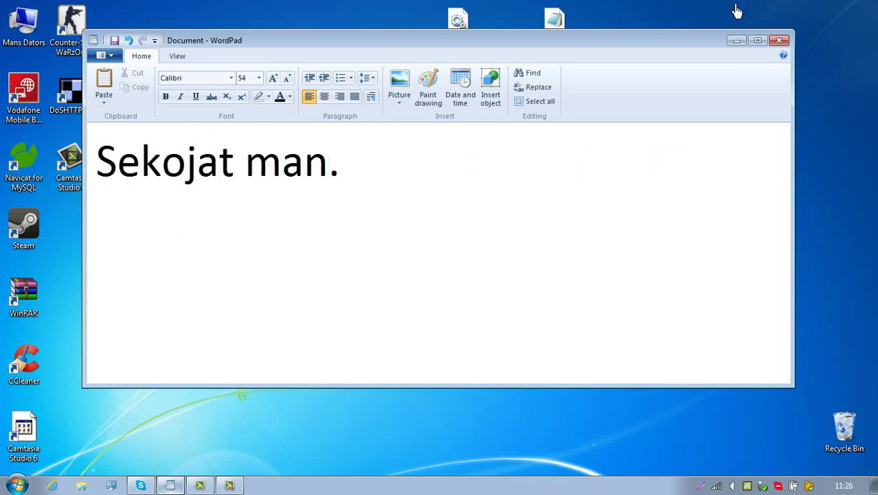
text(.)
click(735, 40)
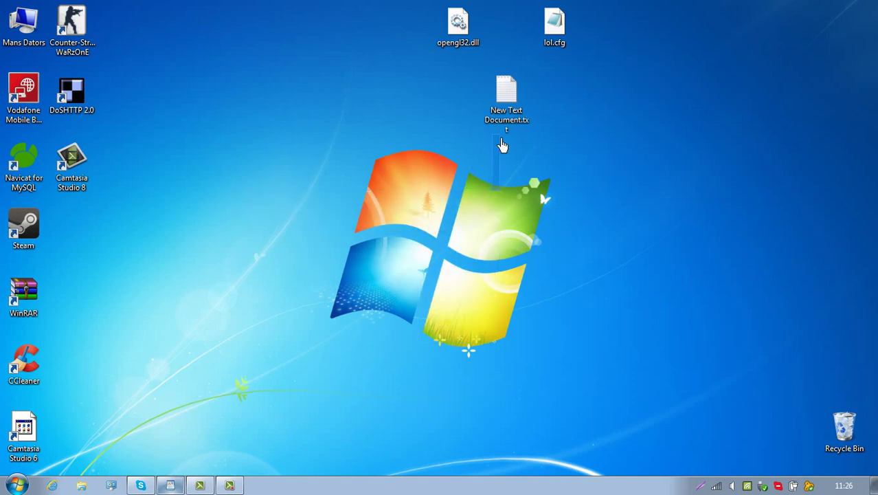
- Open the htdocs folder inside the xampp folder on Local Disk (C:)
double_click(26, 25)
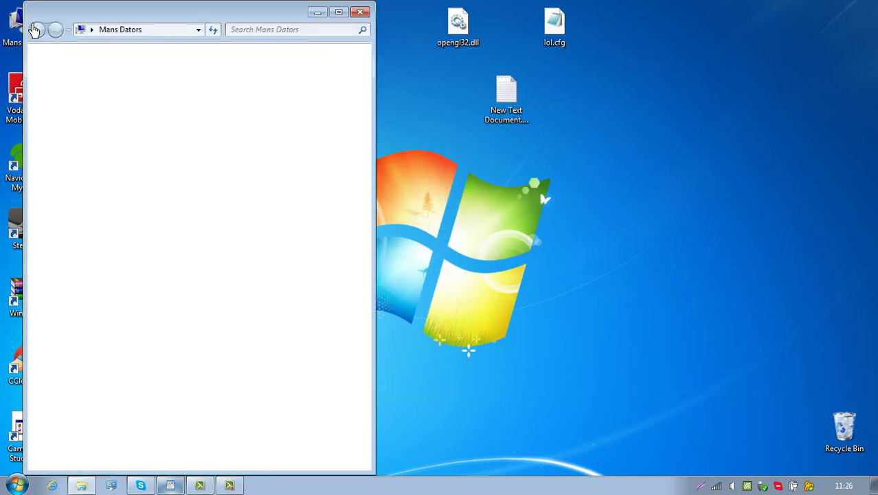
double_click(204, 145)
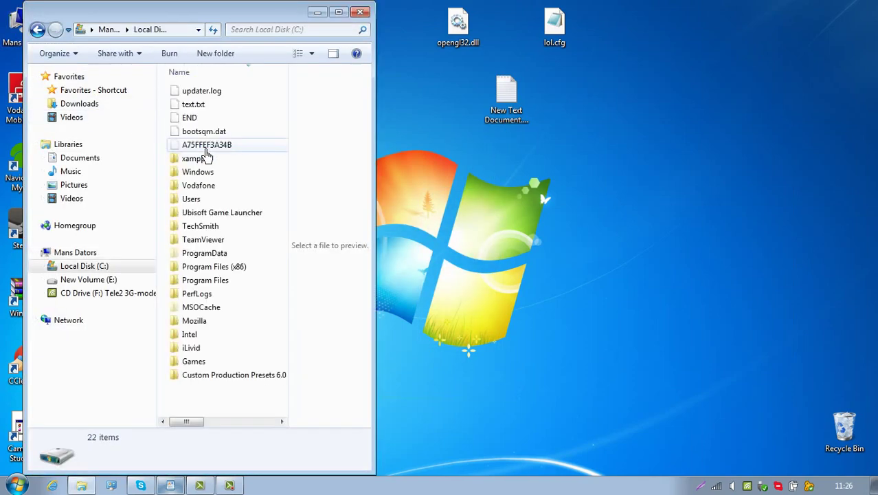
double_click(195, 162)
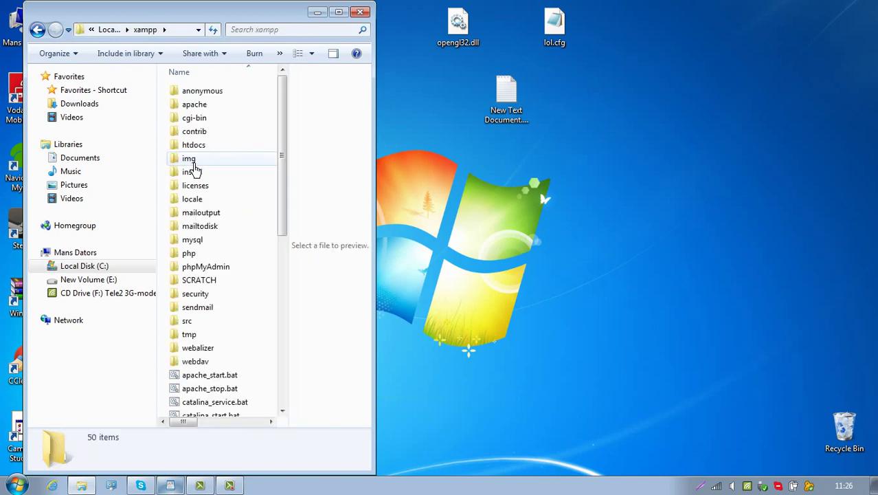
double_click(196, 145)
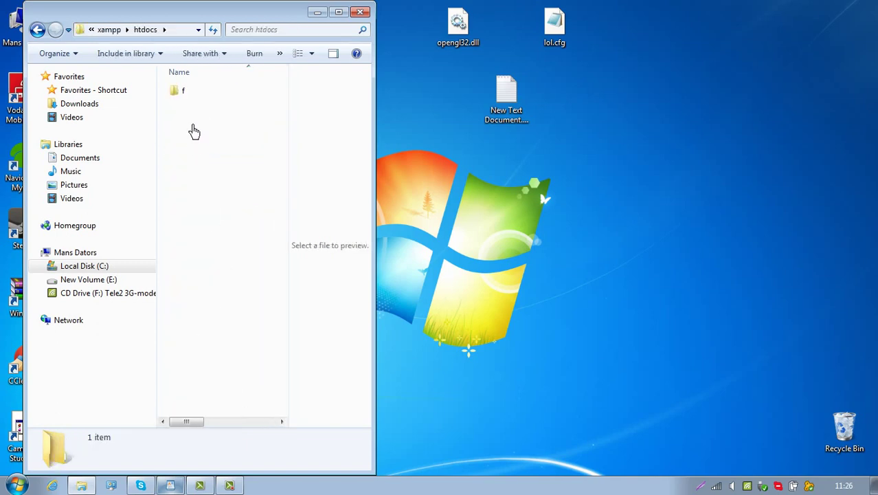
- Return to the xampp folder and launch xampp-control.exe
click(54, 36)
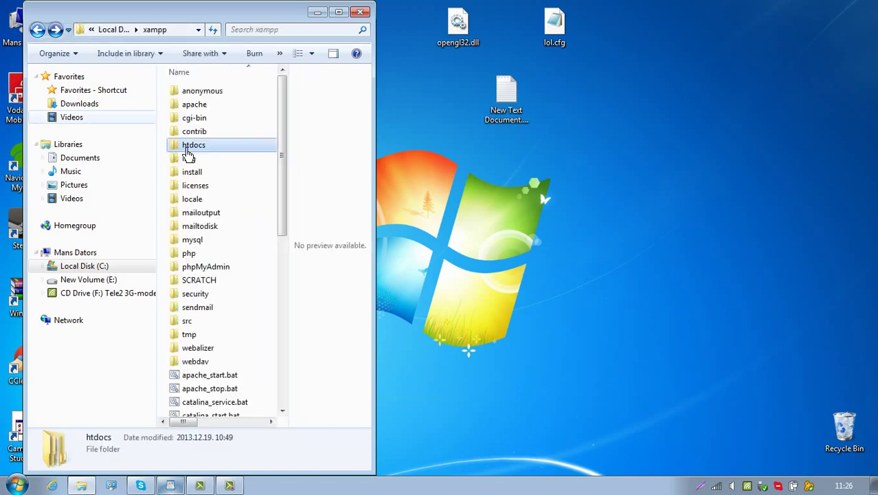
scroll(190, 147, down, 8)
click(248, 382)
scroll(224, 309, up, 4)
scroll(215, 161, up, 5)
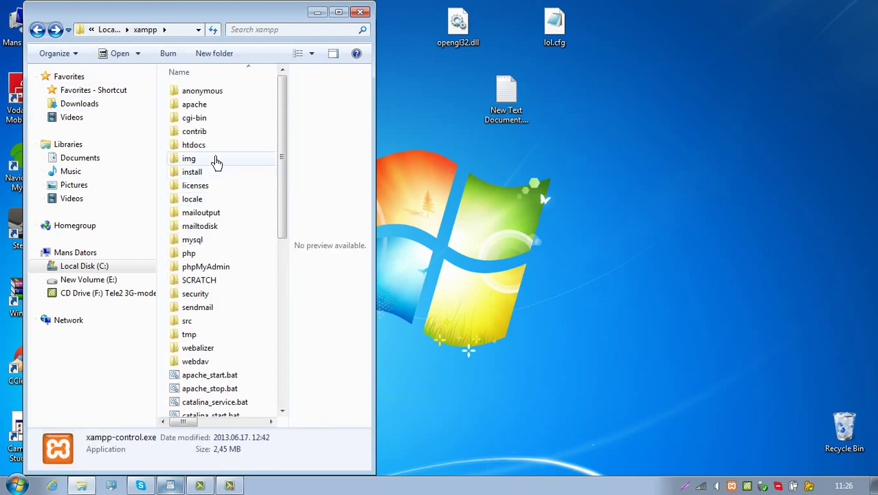
- Reopen the htdocs folder and move the XAMPP Control Panel window clear of the folder window
double_click(206, 145)
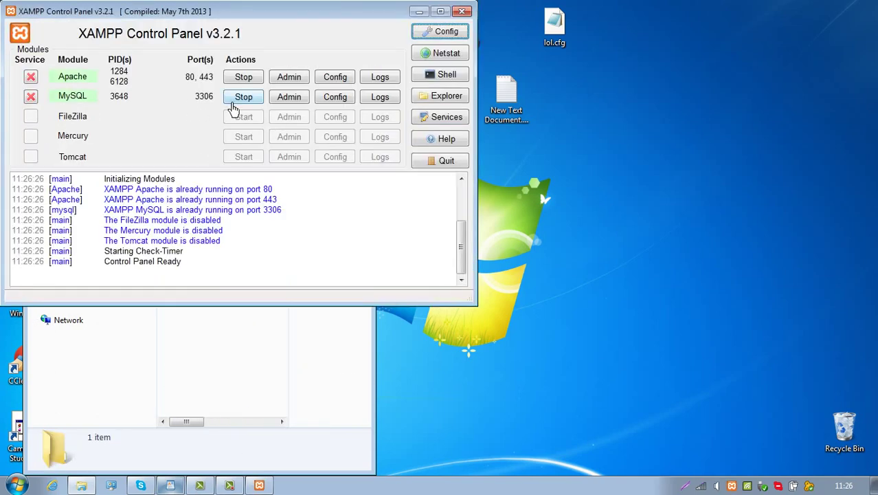
drag(219, 17, 692, 170)
click(223, 87)
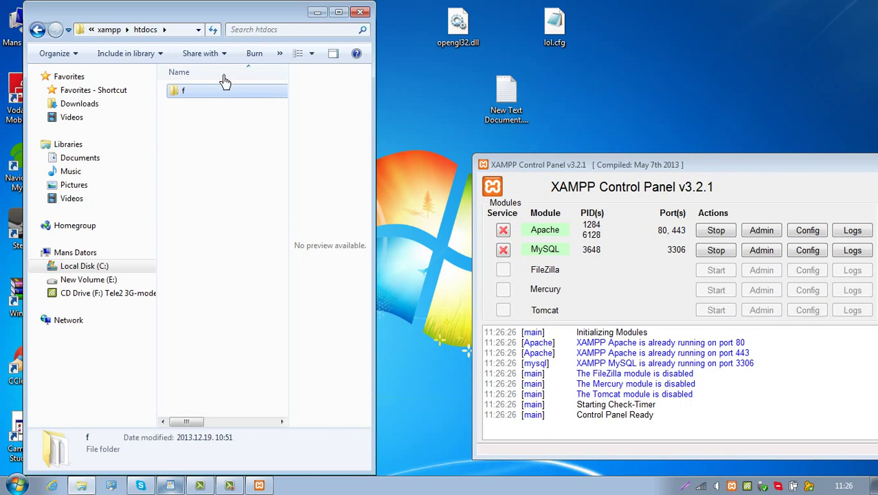
- Create a new folder named "forum" in htdocs
right_click(213, 163)
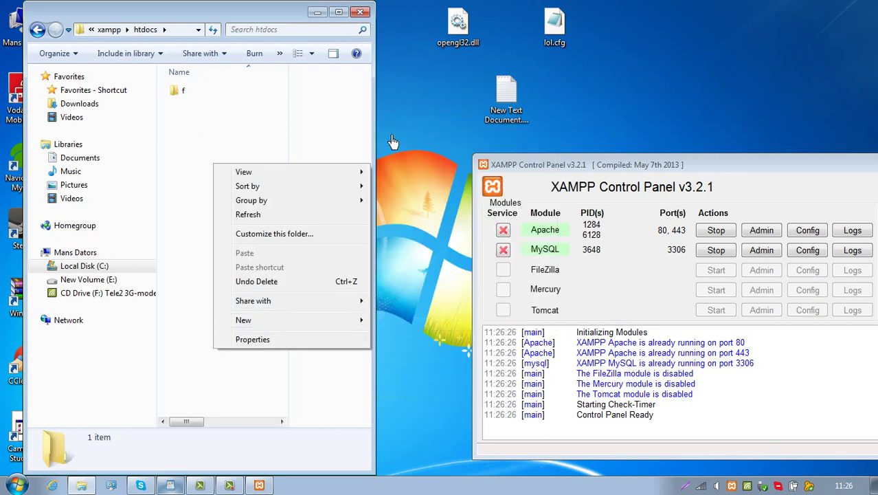
mouse_move(255, 320)
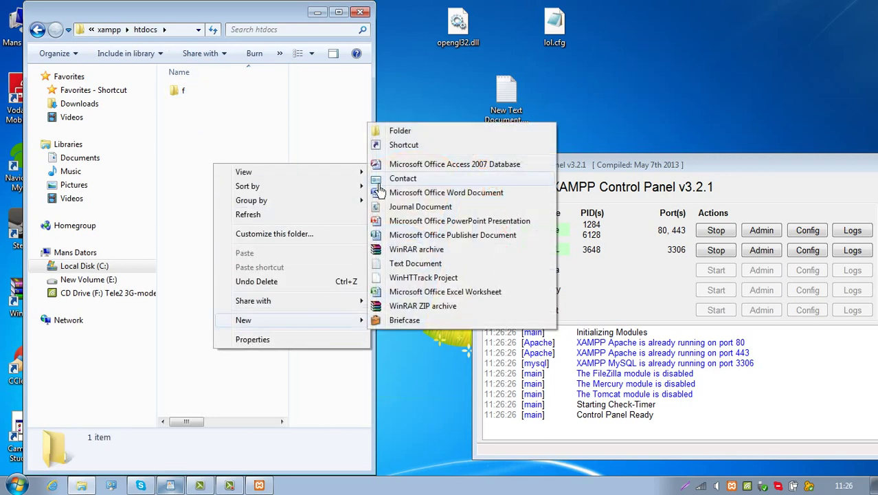
click(395, 128)
text(foru)
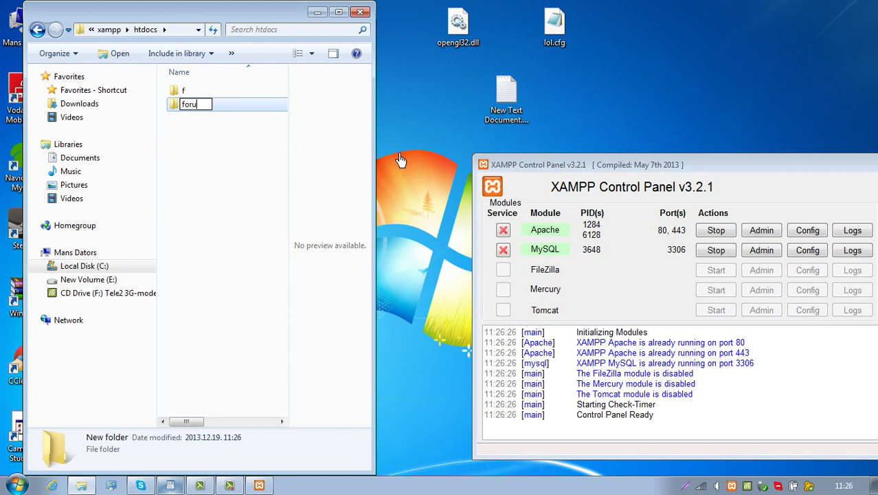
text(m)
click(239, 114)
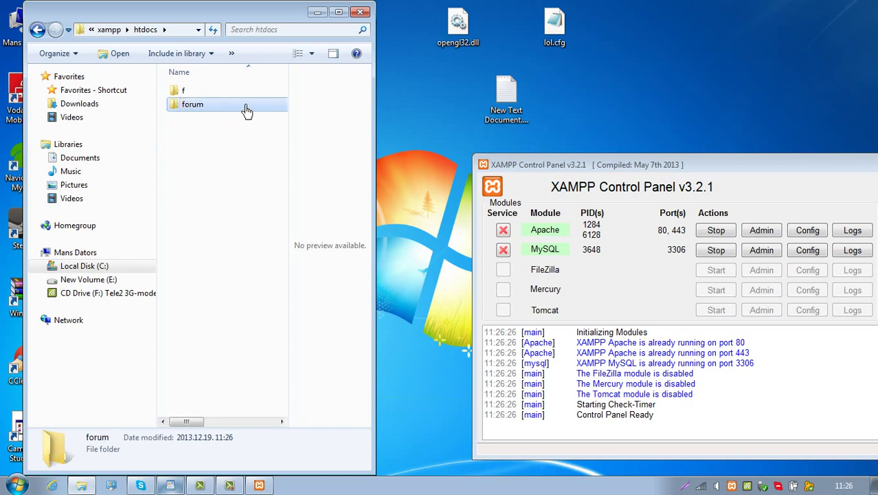
- Open the forum folder and place a second file window showing Downloads beside it
double_click(246, 111)
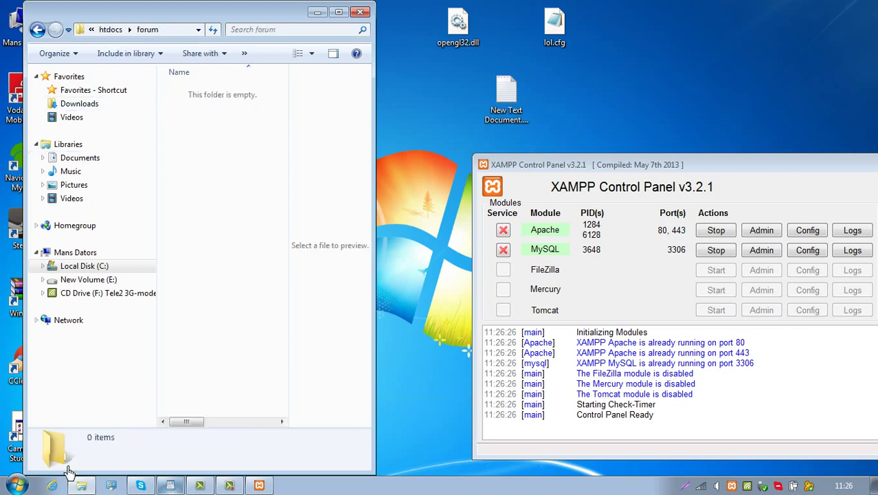
key(super)
click(225, 79)
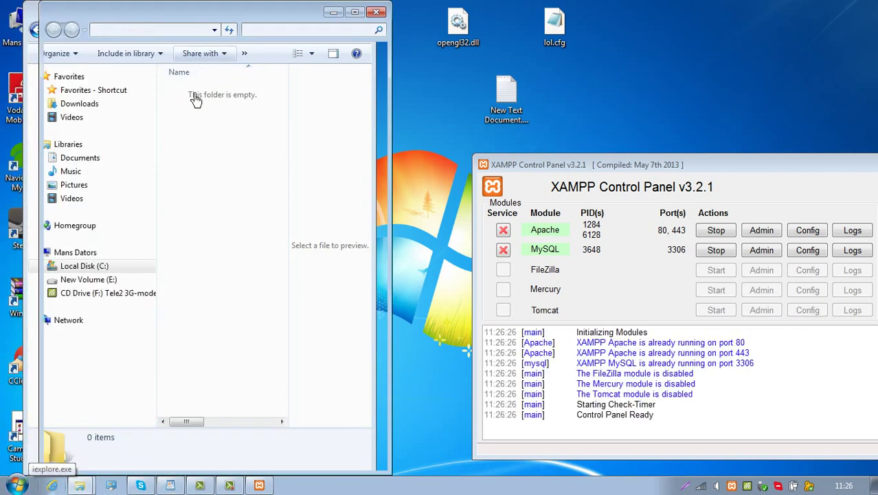
click(79, 103)
drag(215, 9, 466, 44)
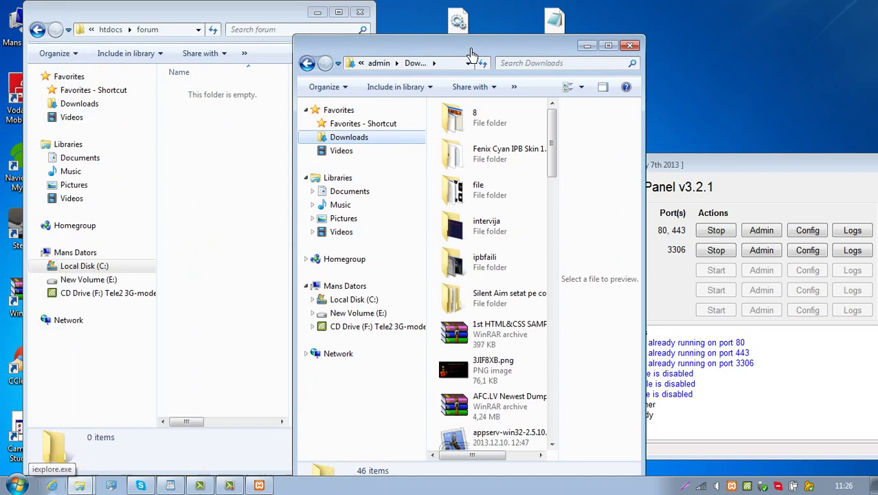
- Open the archive board 3%2e4%2e5 NULL.zip from the folder named 8 in Downloads
double_click(495, 132)
scroll(492, 206, down, 3)
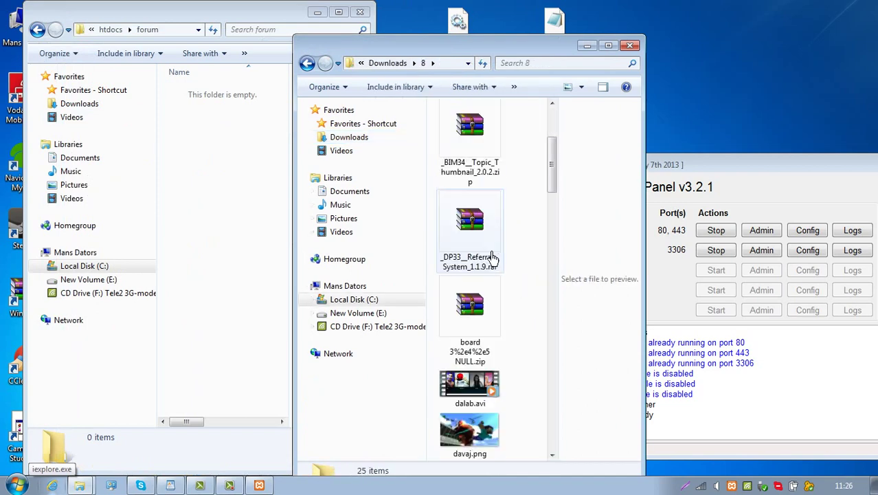
double_click(495, 311)
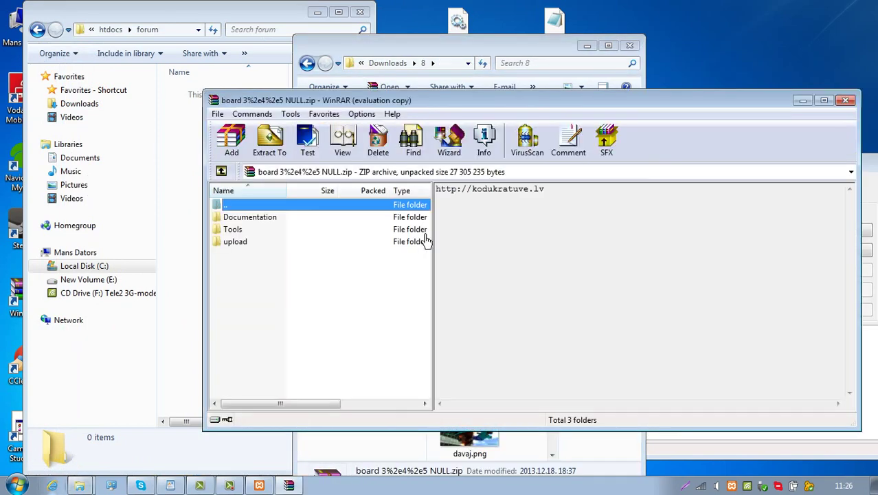
- Extract all files and folders inside the archive's upload folder into the htdocs forum folder
click(371, 244)
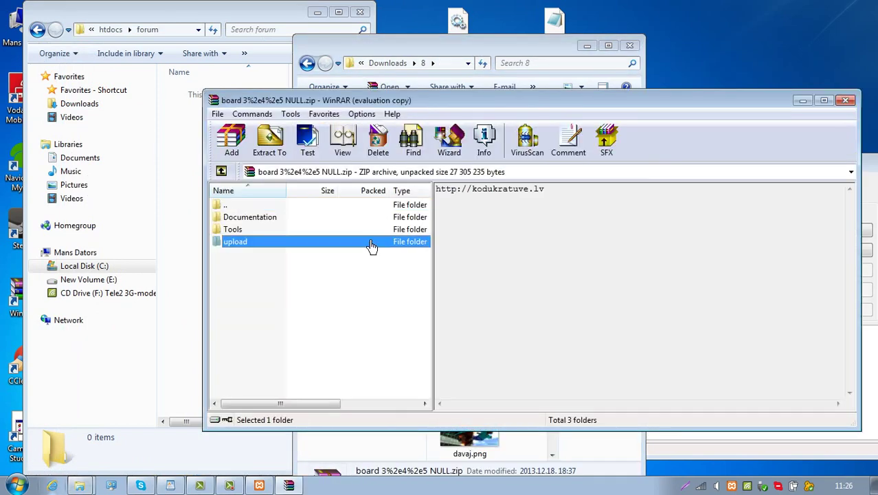
double_click(371, 245)
drag(274, 393, 290, 220)
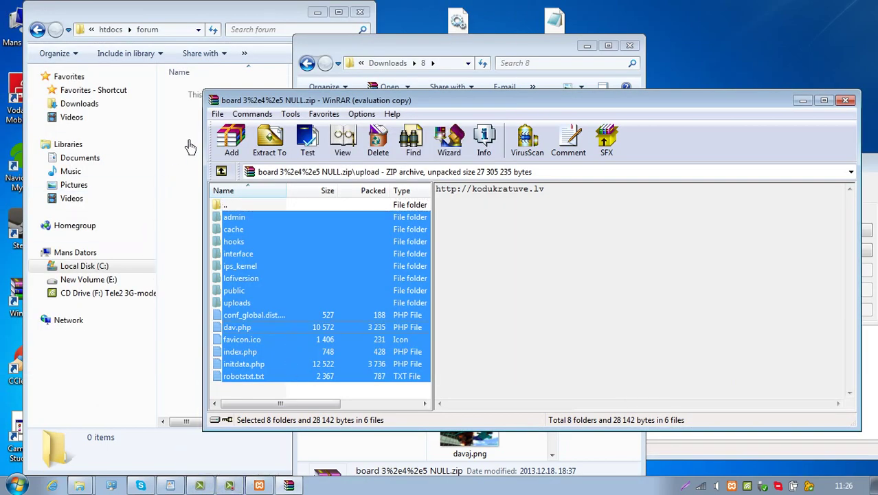
drag(190, 147, 190, 144)
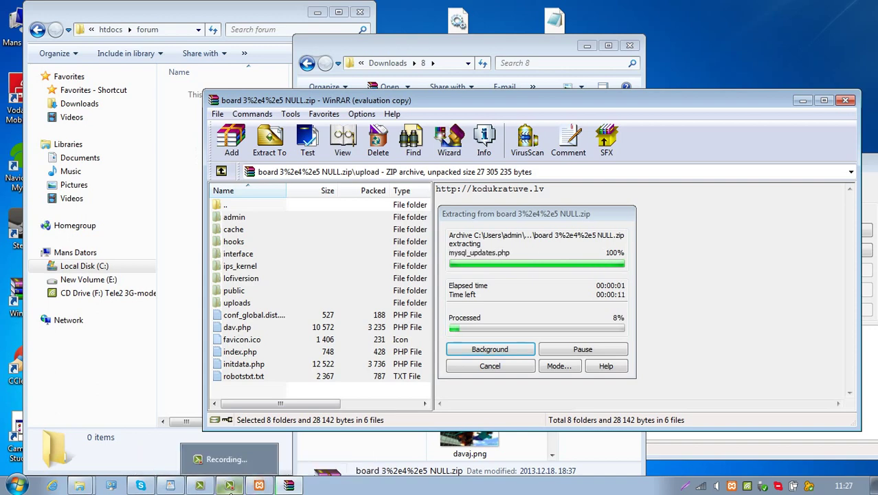
click(230, 486)
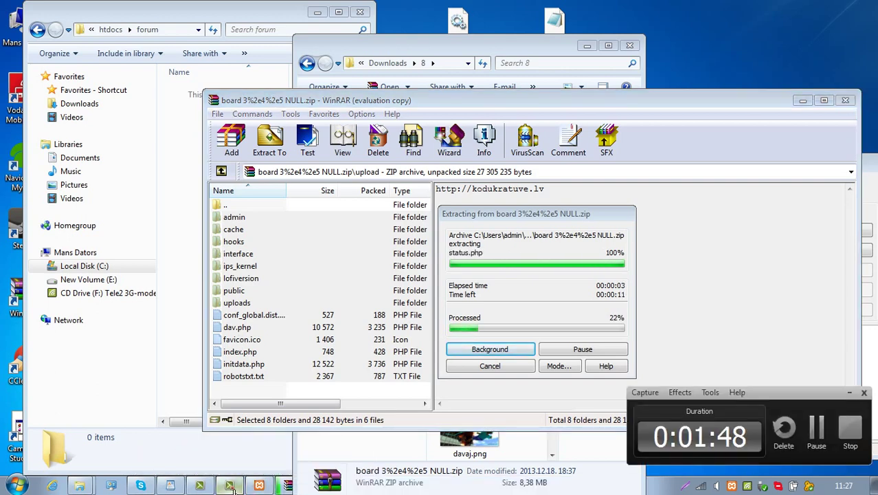
click(294, 248)
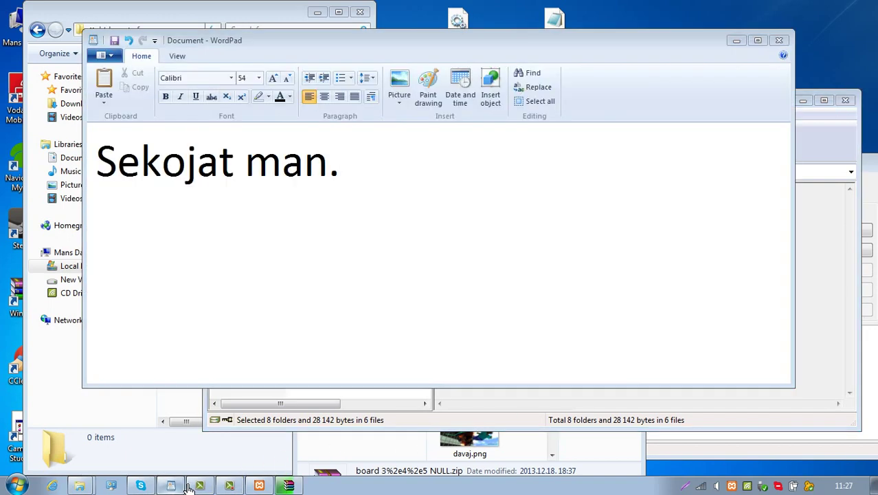
- Close the WordPad document without saving its changes
right_click(184, 486)
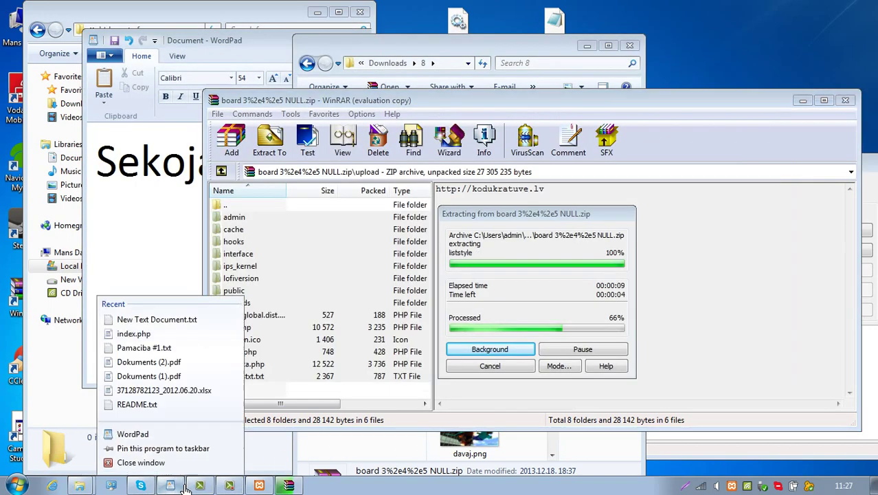
click(175, 462)
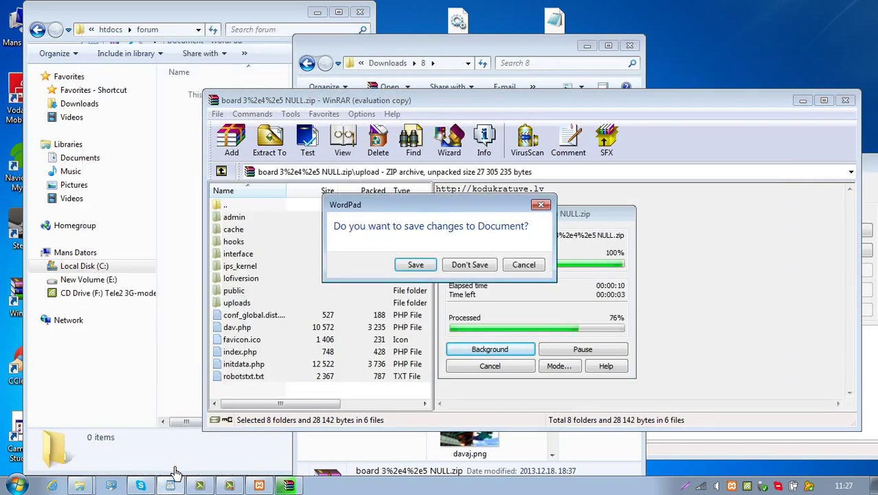
click(472, 265)
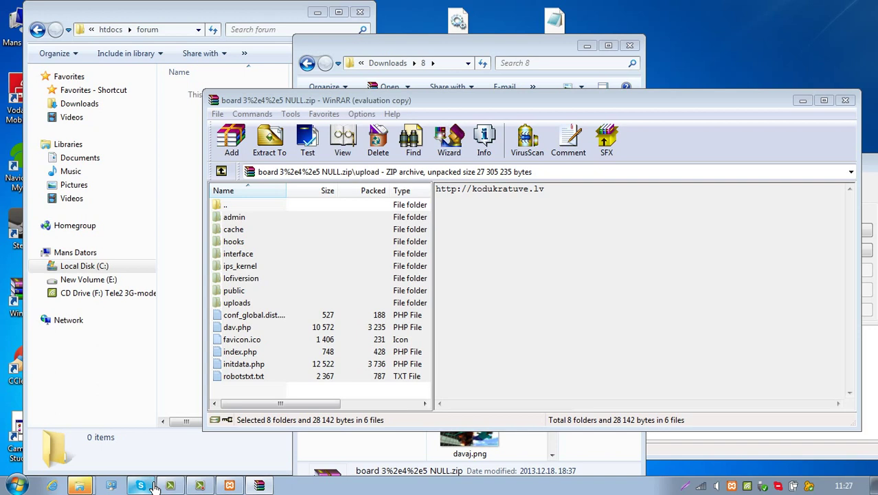
- Close the window showing folder 8 and the WinRAR archive window, and minimize the forum folder window
mouse_move(96, 486)
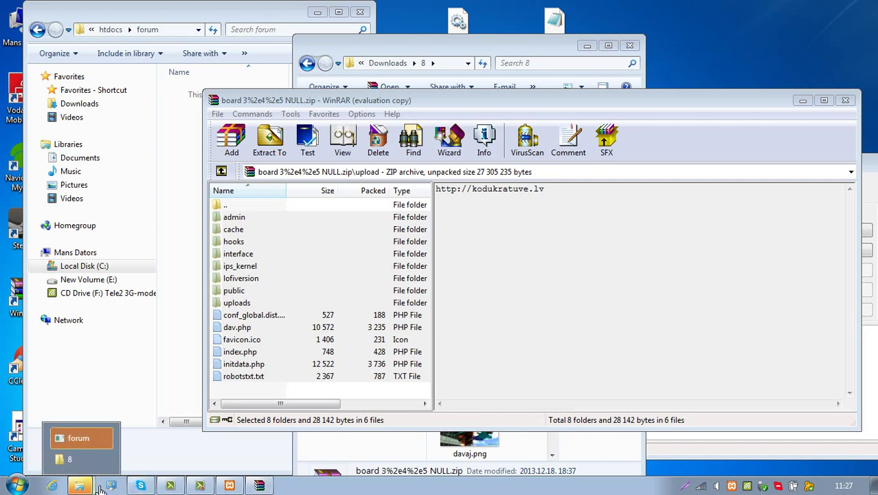
click(79, 454)
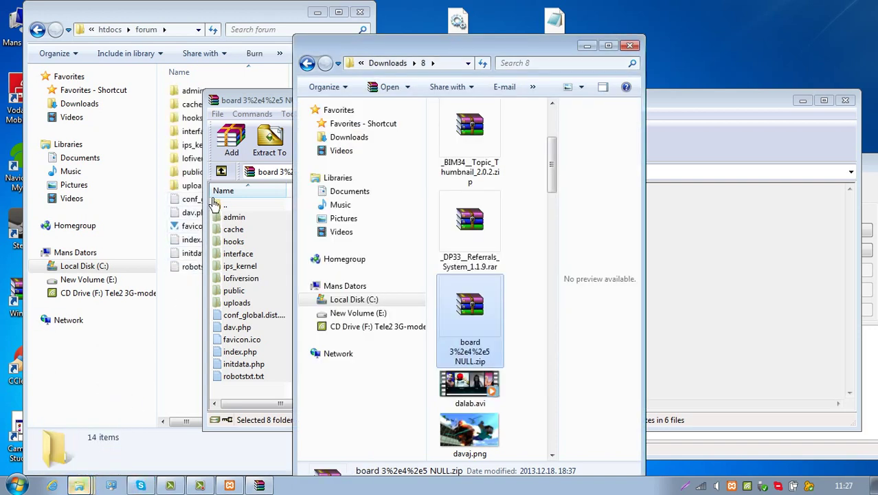
click(638, 46)
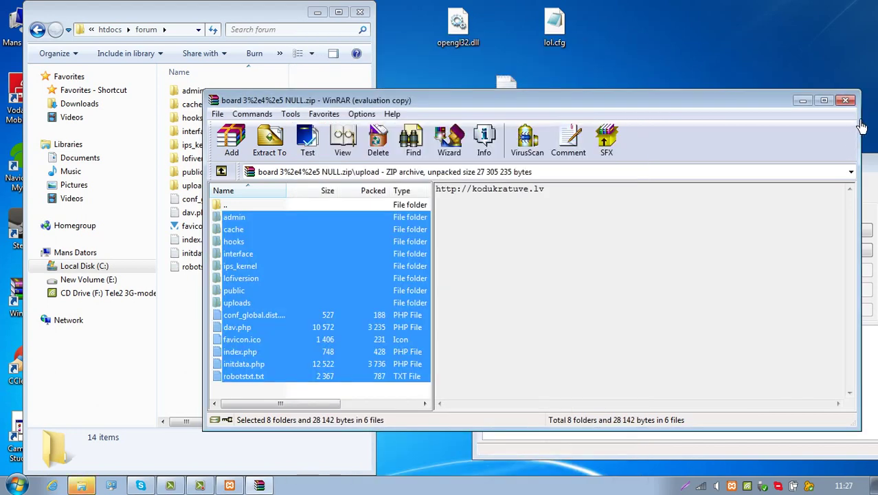
click(845, 101)
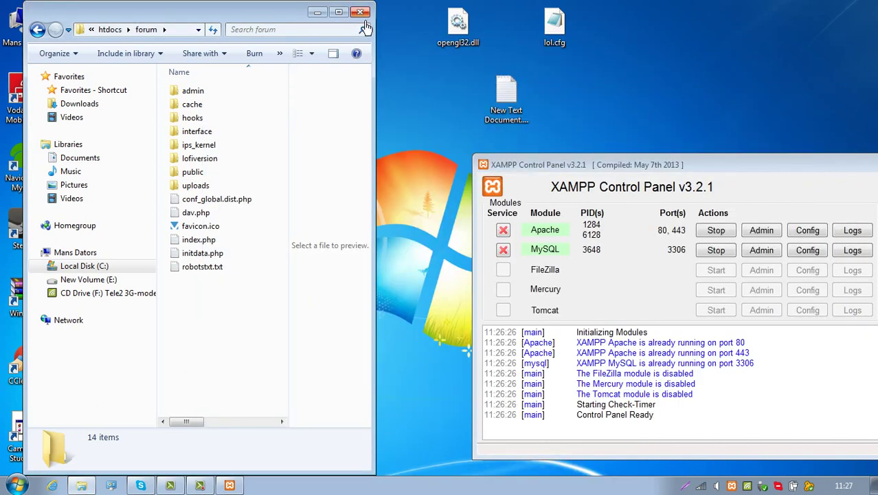
click(318, 12)
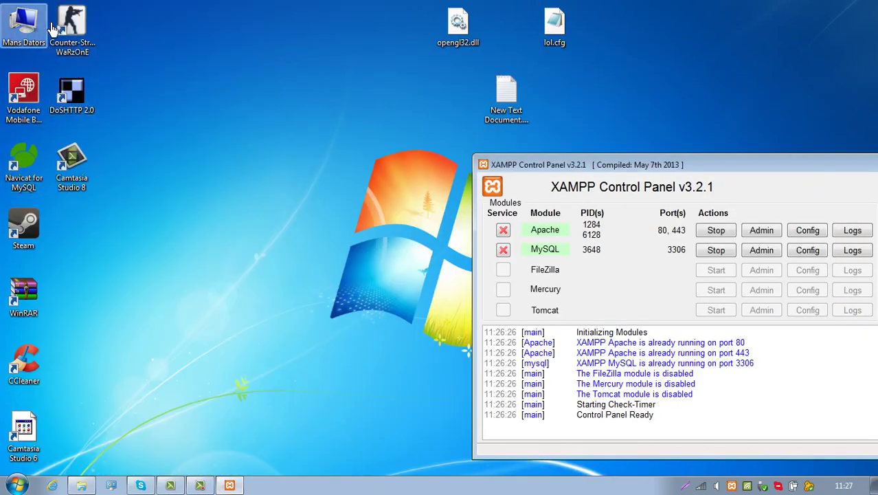
click(14, 485)
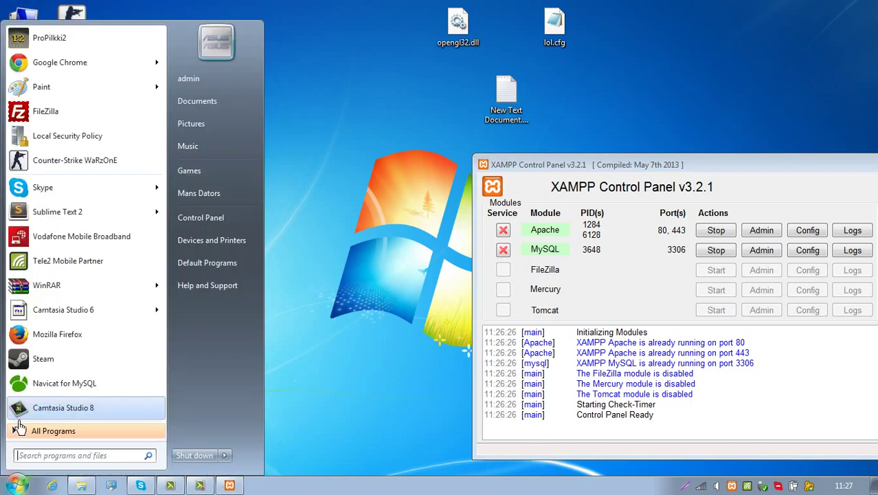
click(49, 75)
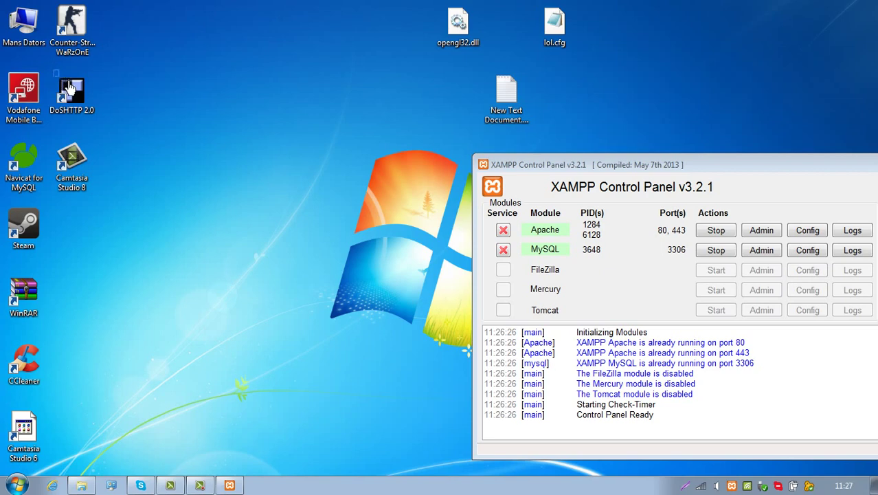
drag(68, 87, 164, 360)
click(278, 380)
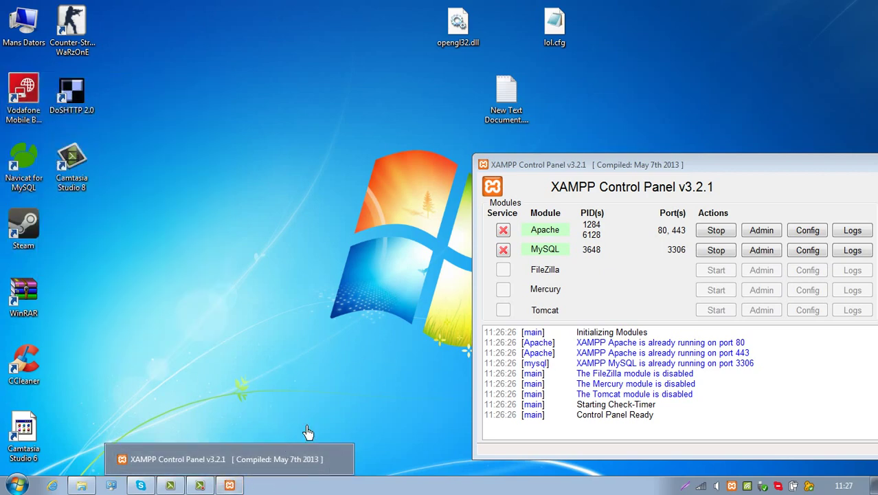
mouse_move(525, 128)
mouse_down()
mouse_move(523, 78)
mouse_move(526, 124)
mouse_move(474, 149)
mouse_move(558, 106)
mouse_move(509, 130)
mouse_up()
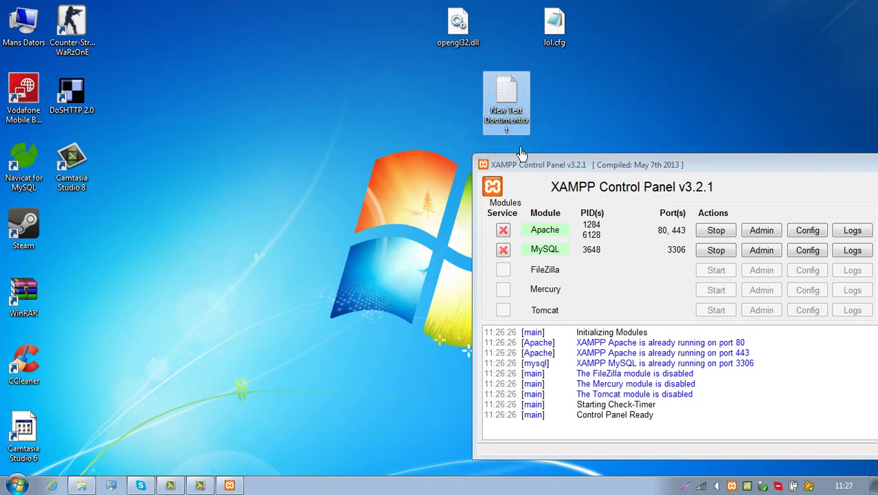
click(627, 131)
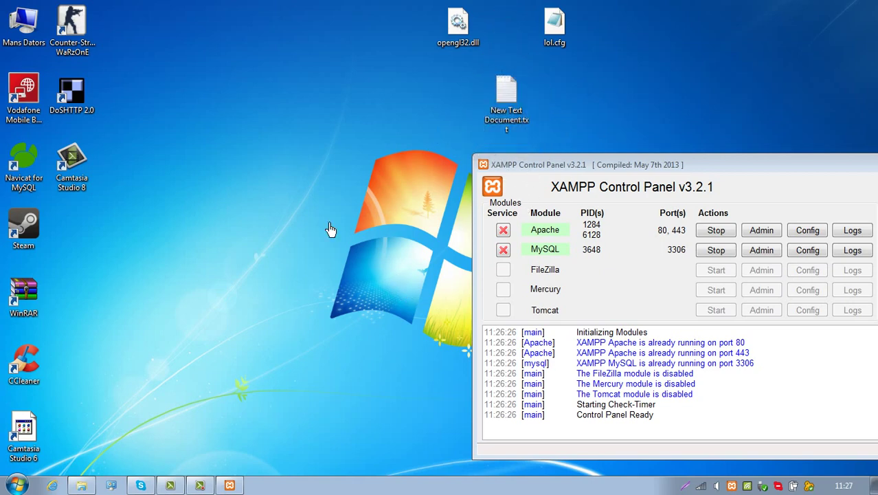
mouse_move(330, 40)
mouse_down()
mouse_move(862, 87)
mouse_move(831, 134)
mouse_up()
- Switch to Google Chrome and load localhost/forum to reach the IPBoard installer
mouse_move(283, 465)
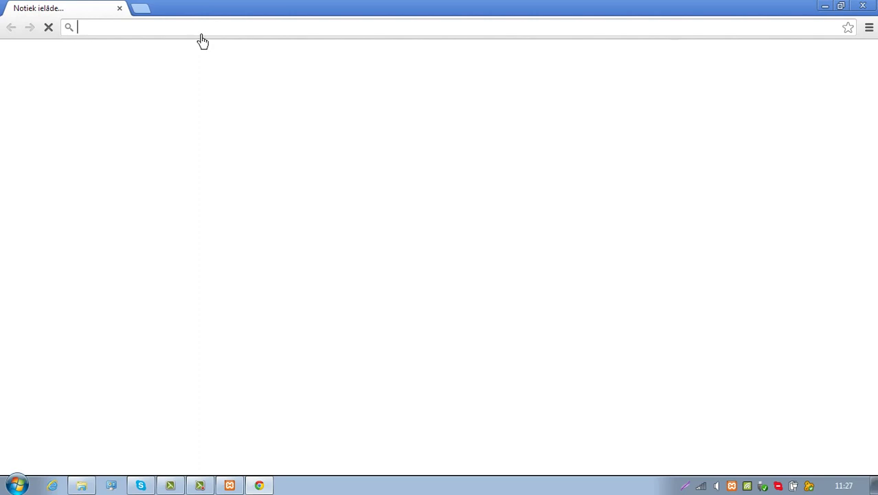
text(localhost/)
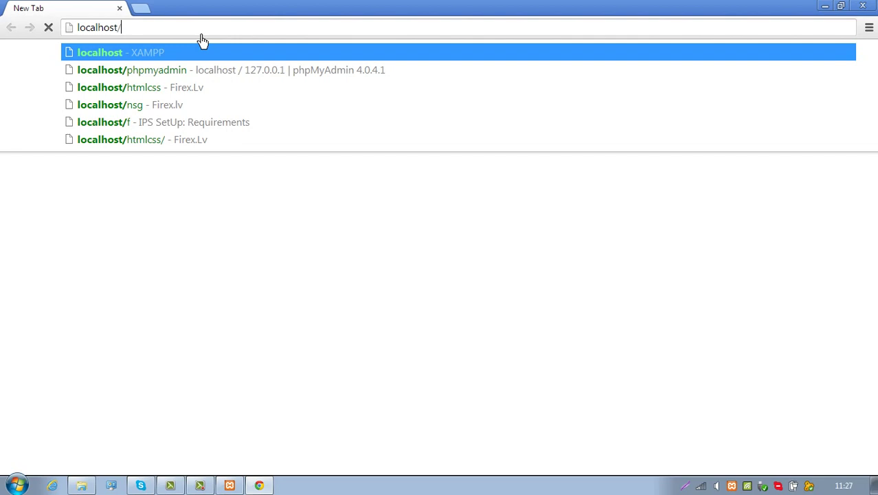
key(Return)
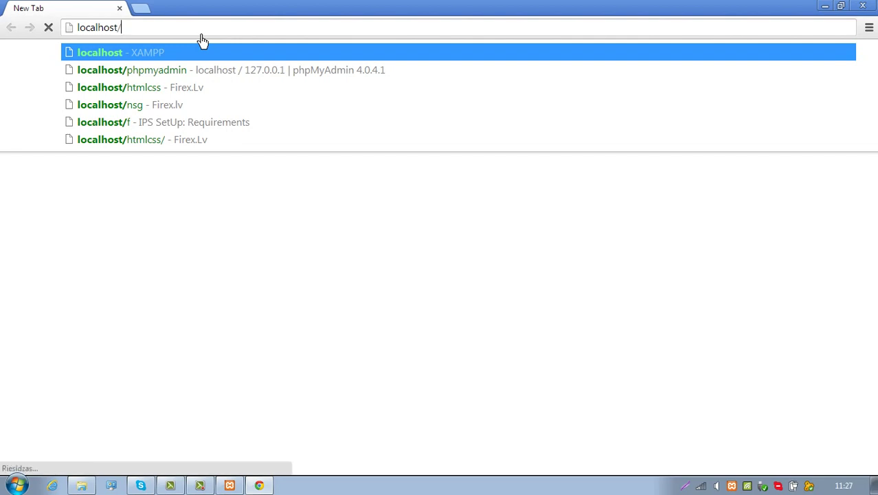
text(foru)
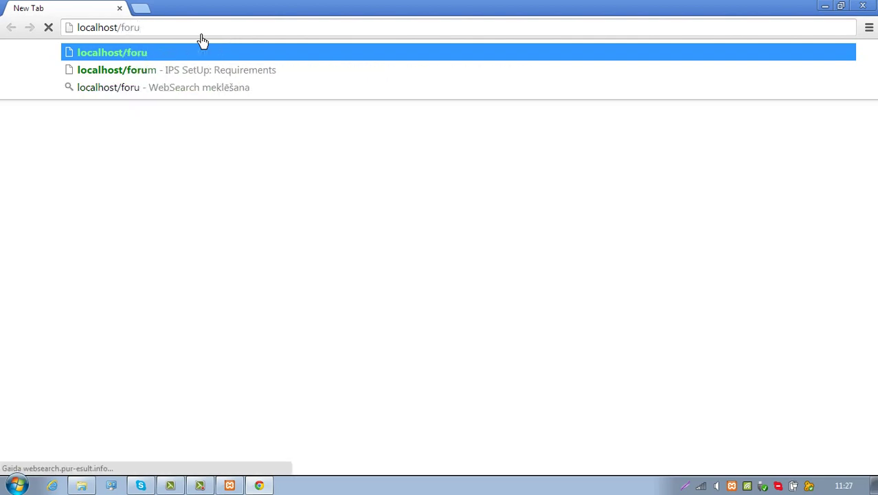
text(m)
key(Return)
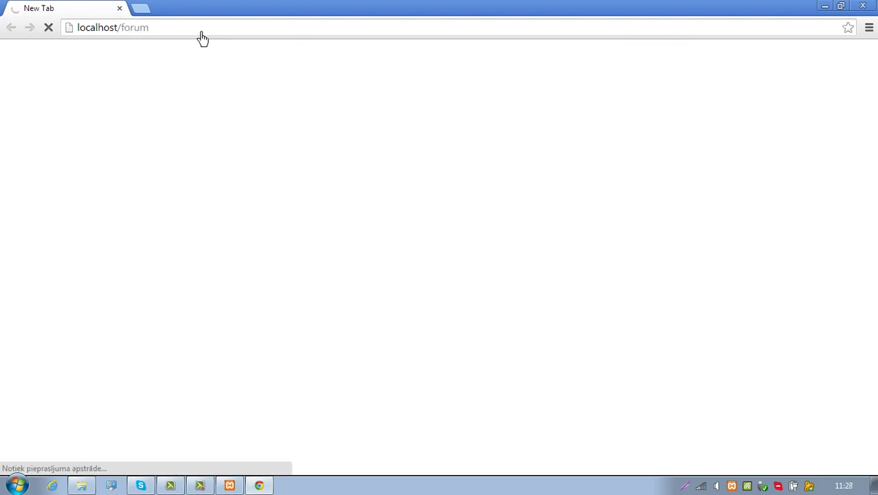
click(184, 33)
text(localhost/forum/admin/install/index.php)
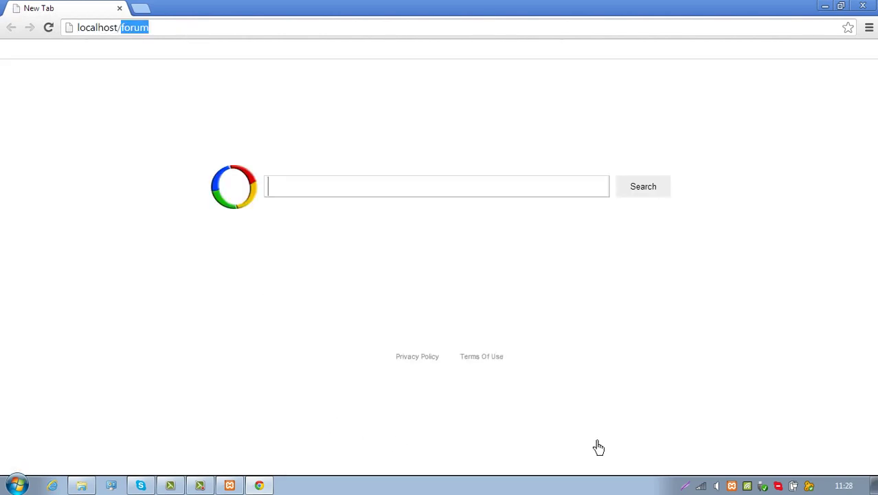
key(Return)
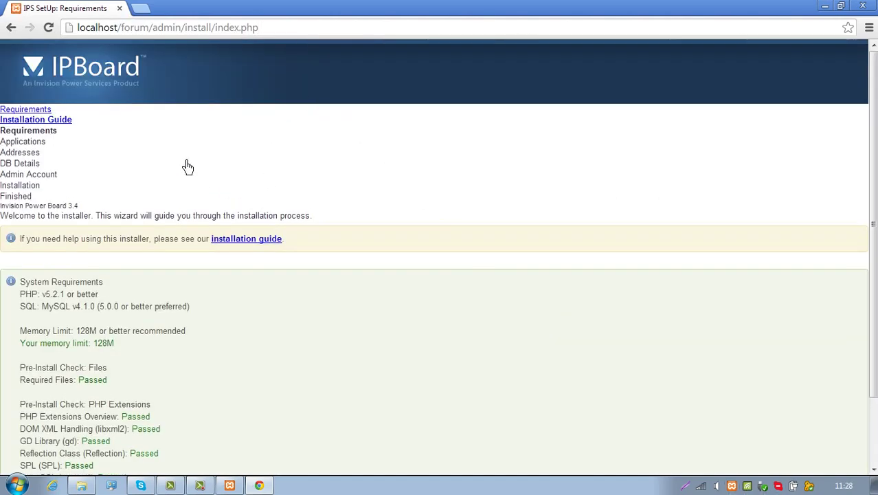
- Advance the installer through the Requirements, Applications and Addresses pages with the default settings
scroll(227, 193, down, 1)
click(849, 454)
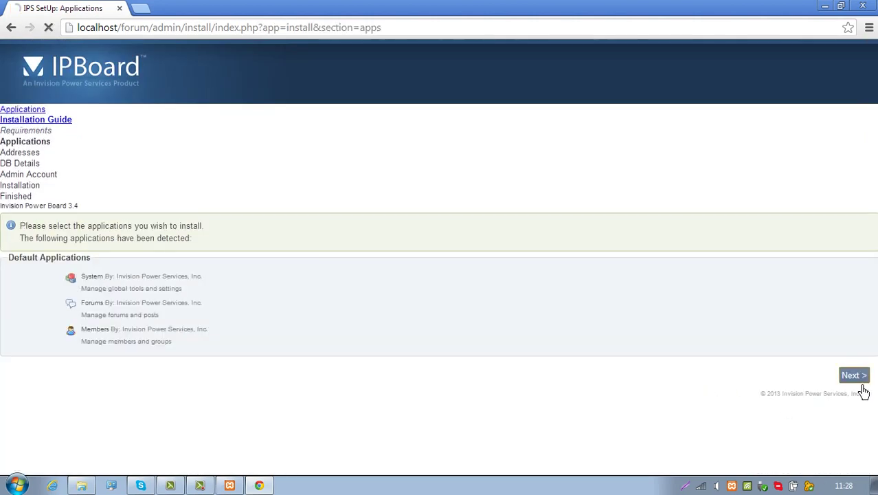
click(859, 285)
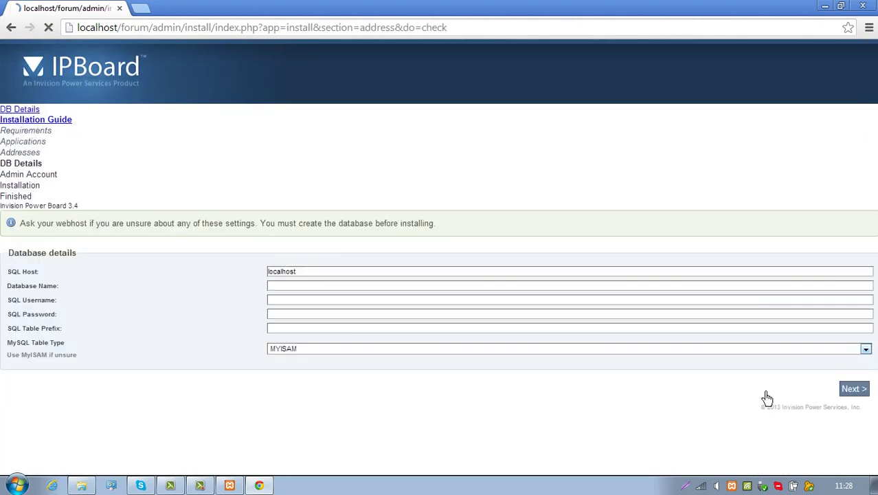
- Submit the database details with database name forums and SQL username root, leaving the password and table prefix blank and the table type MYISAM
click(343, 286)
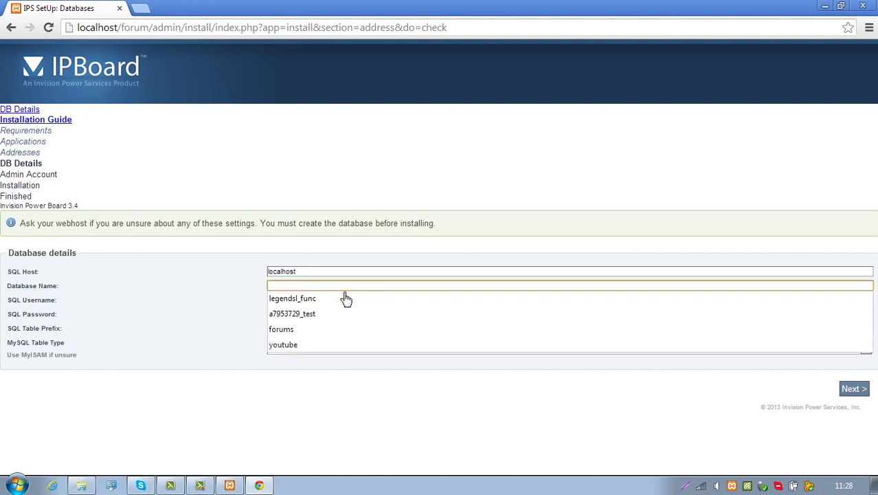
click(308, 329)
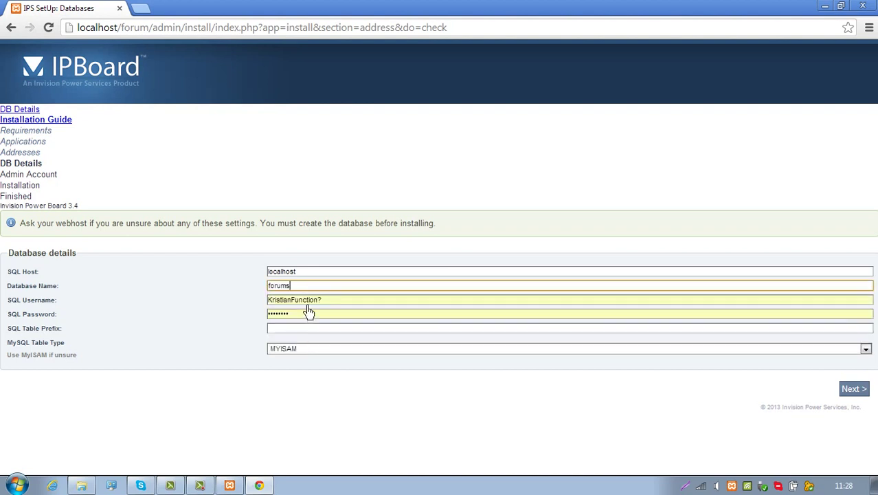
key(Tab)
key(ctrl+a)
text(root)
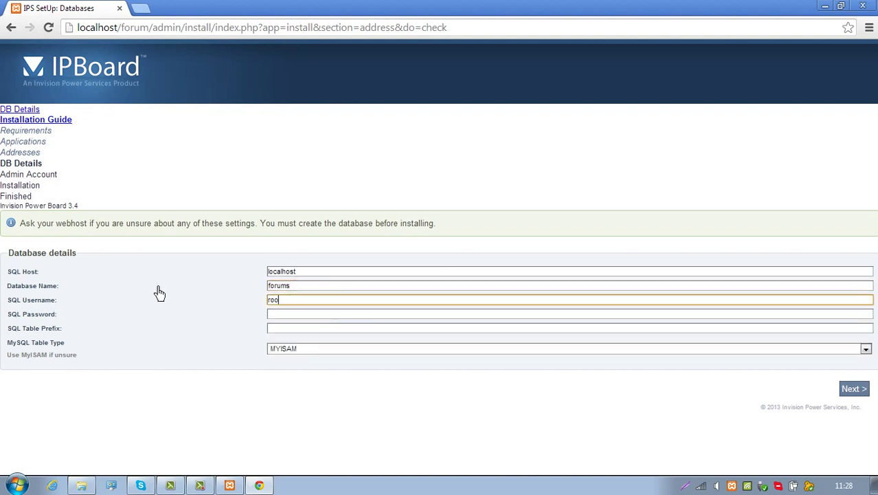
key(Tab)
key(Tab)
key(Tab)
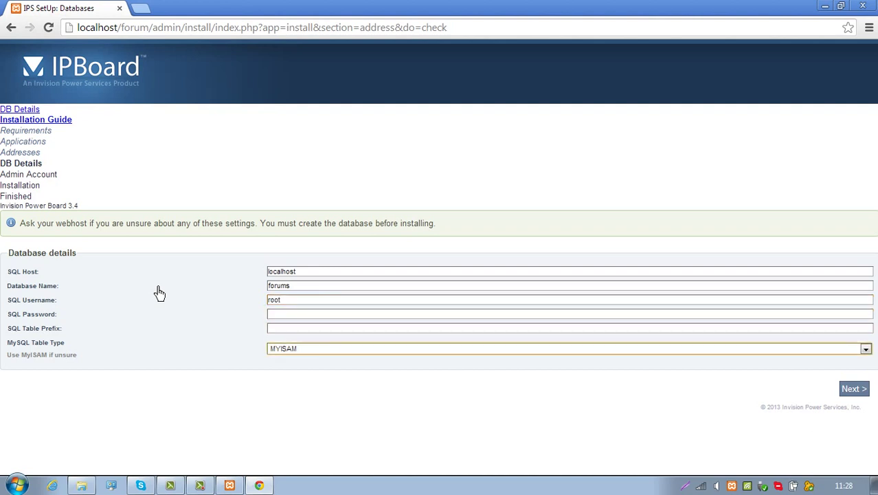
click(853, 397)
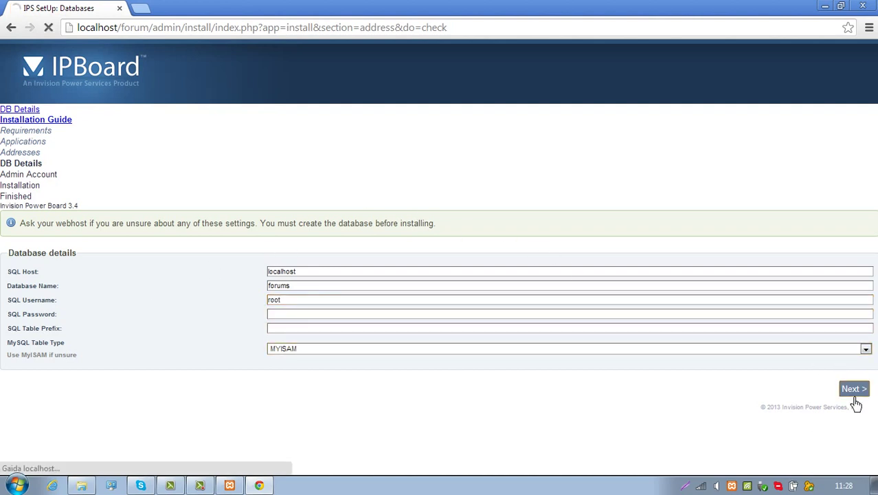
- Complete the administrative account form with the password confirmation and the account's e-mail address, submit it and start the installation
click(307, 313)
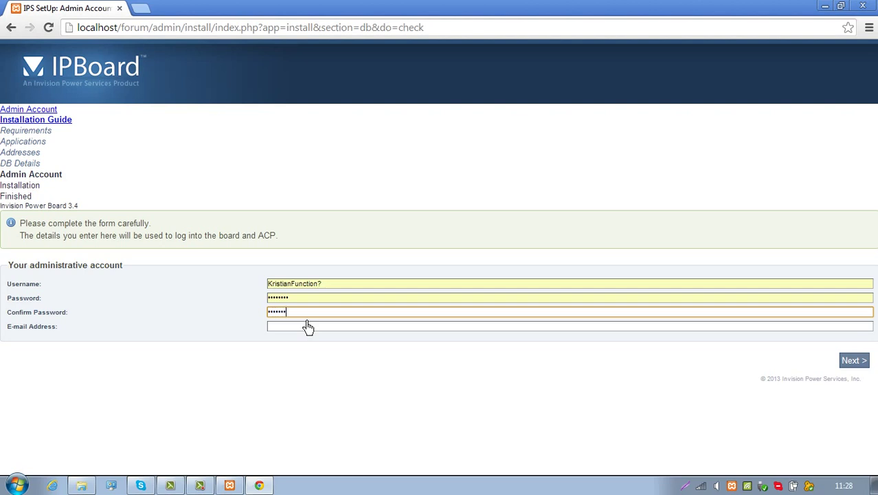
text(*)
click(307, 326)
text(h)
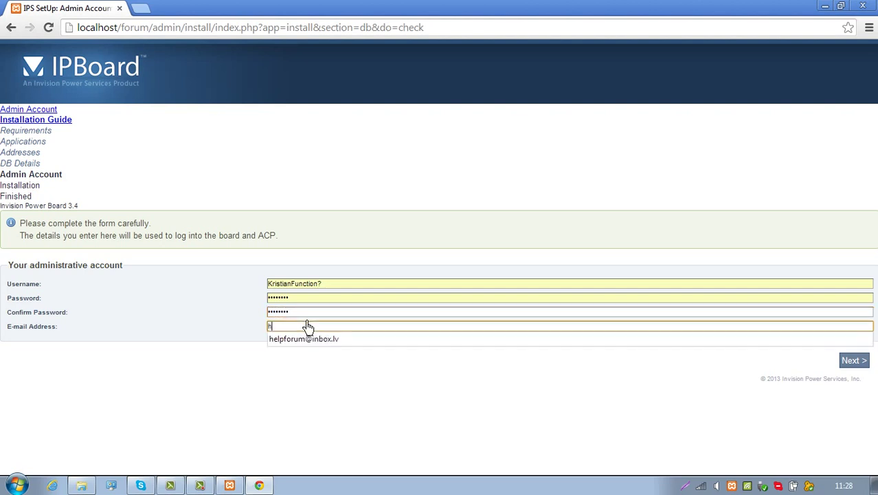
click(509, 339)
click(854, 360)
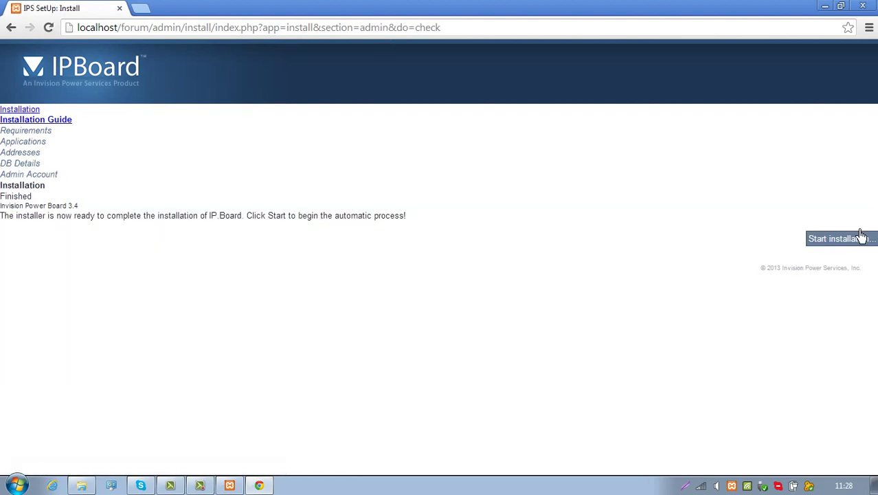
click(860, 241)
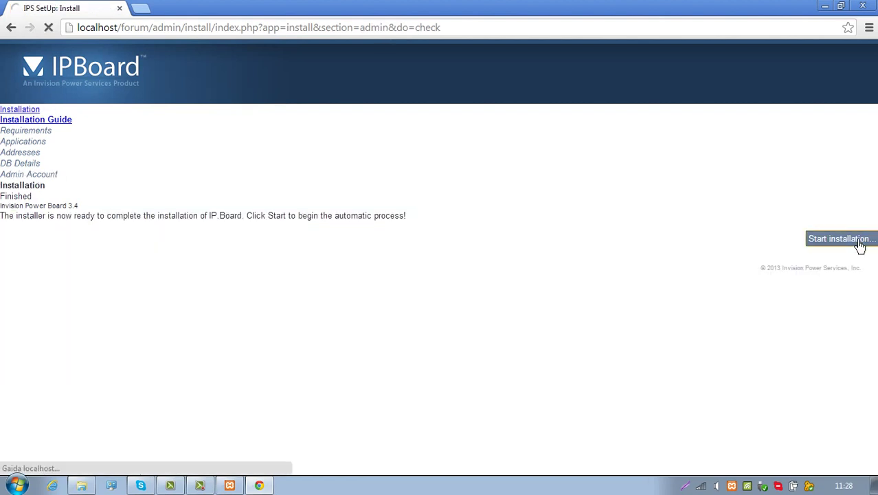
- Show the htdocs/forum folder and select robotstxt.txt to preview its contents
click(82, 485)
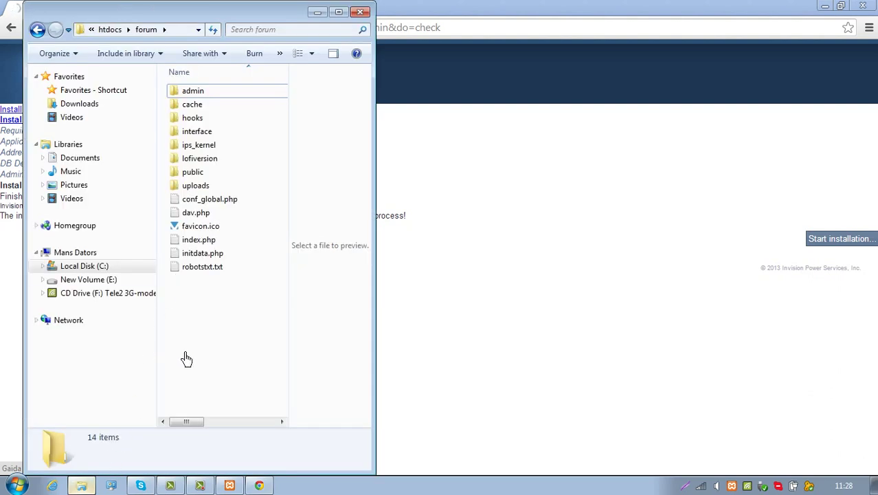
drag(187, 358, 218, 297)
click(202, 266)
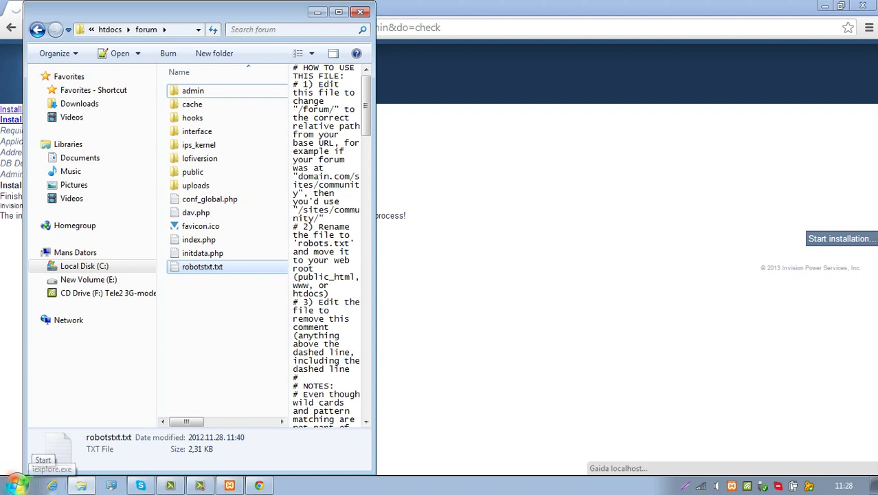
- Open the upload folder of board 3%2e4%2e5 NULL.zip from Downloads folder 8 and place it beside the forum folder for comparison
click(16, 485)
click(184, 81)
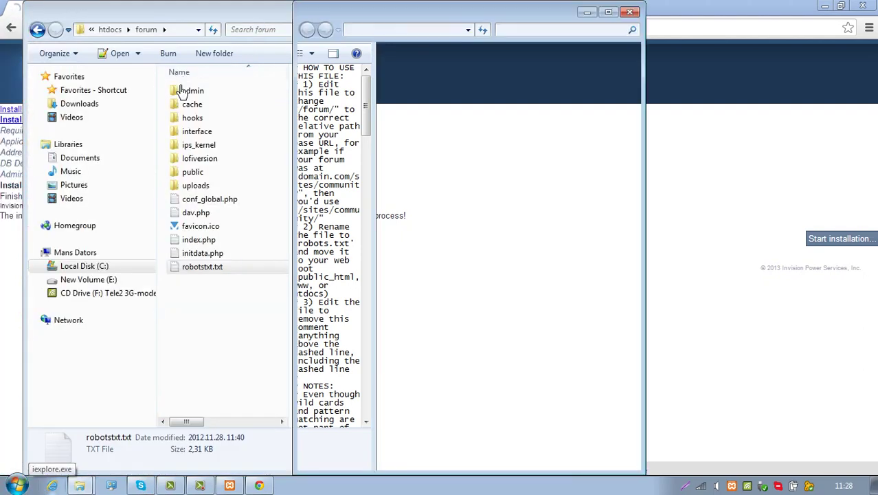
click(349, 105)
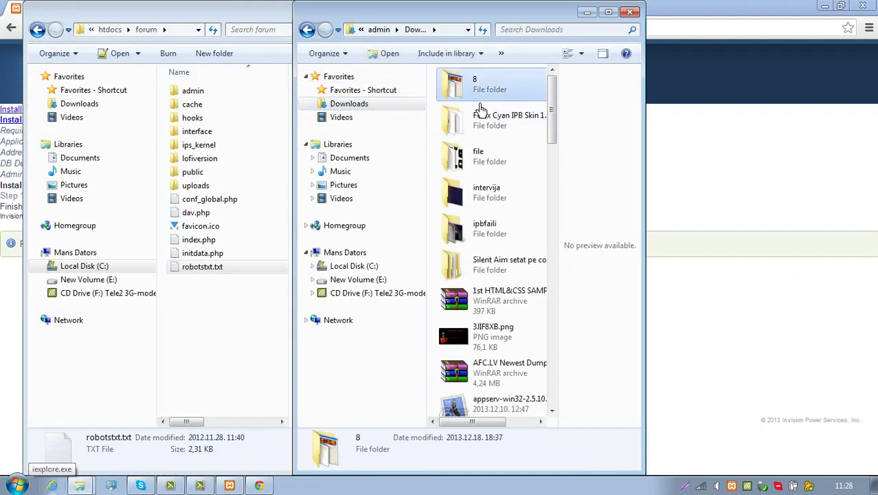
double_click(474, 96)
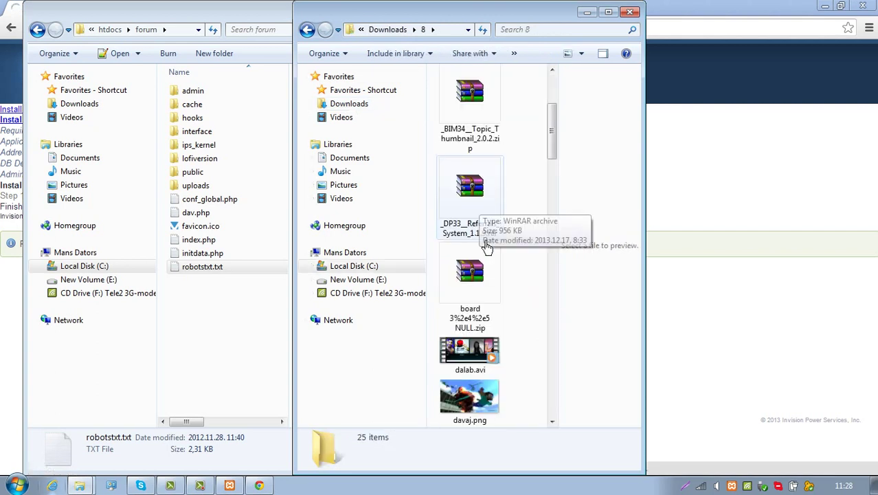
double_click(485, 299)
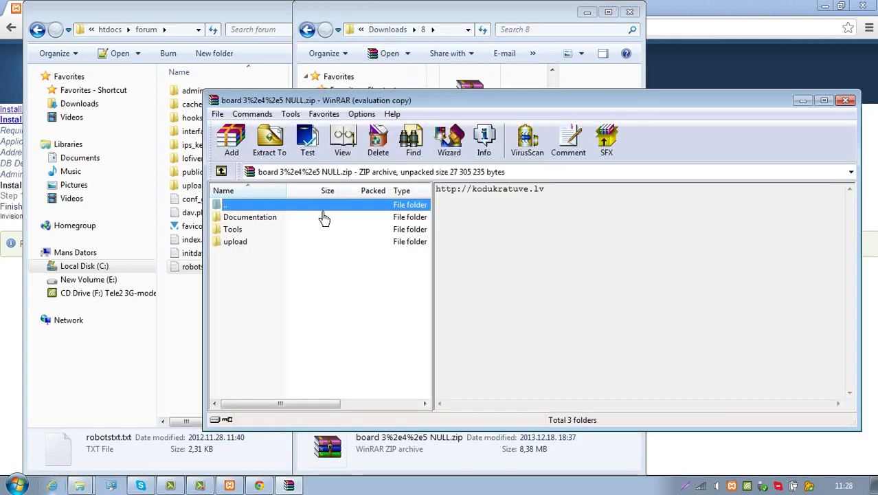
double_click(298, 245)
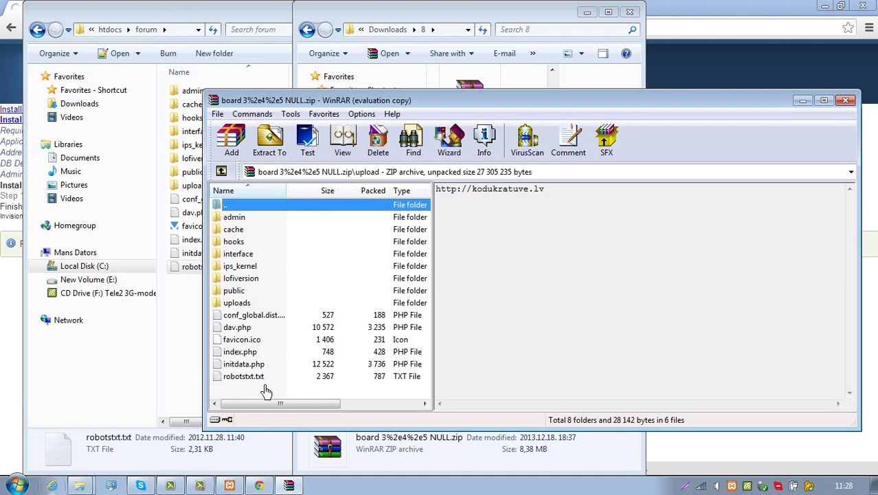
click(265, 379)
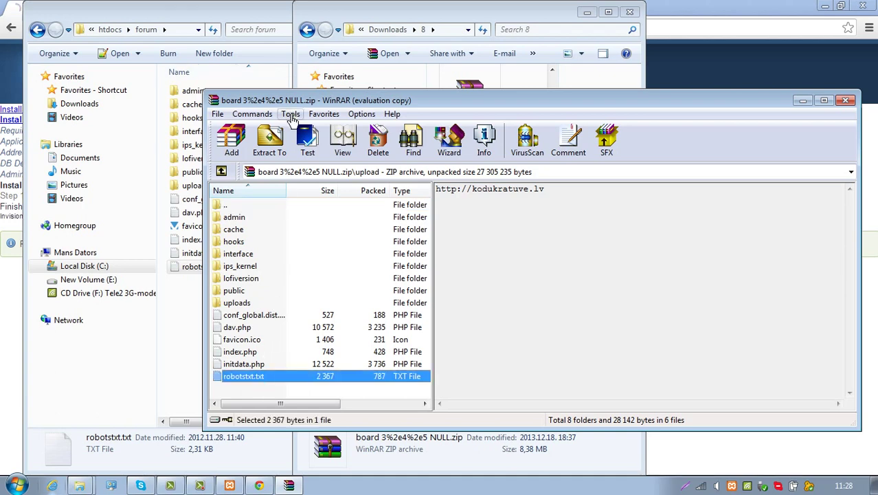
drag(289, 103, 445, 44)
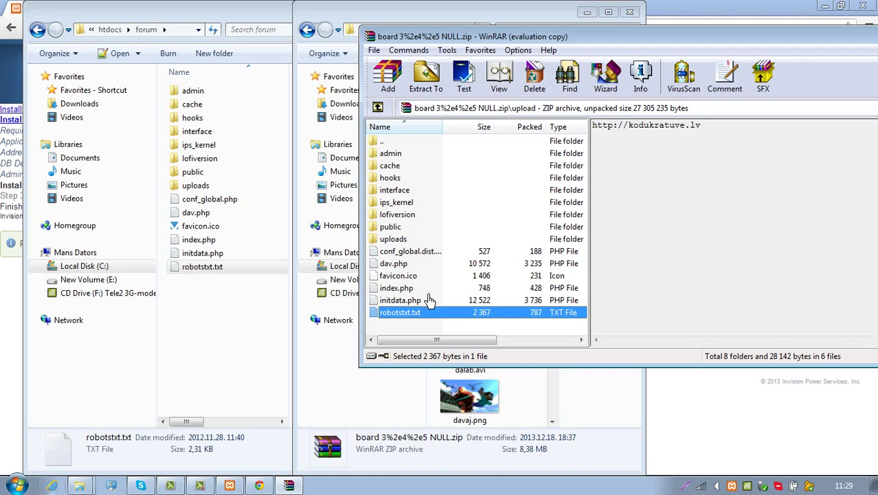
- Switch back to Google Chrome and monitor the installer's step counter until the installation finishes
click(15, 280)
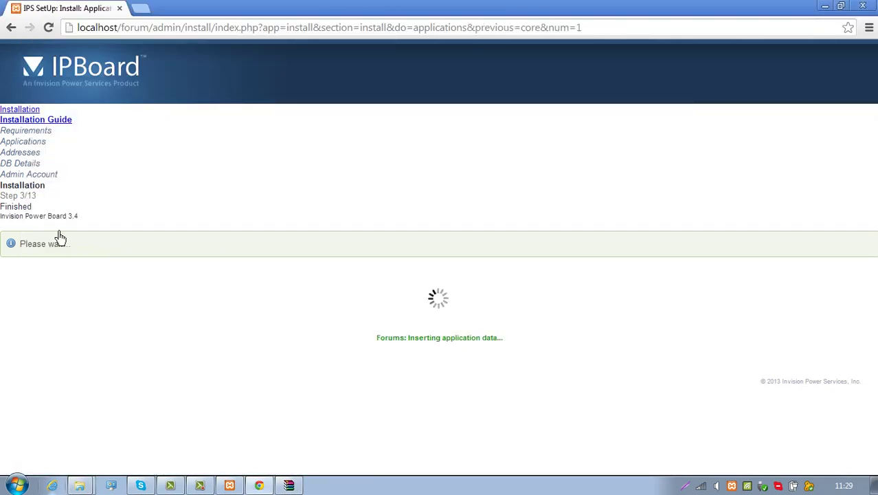
drag(25, 197, 123, 200)
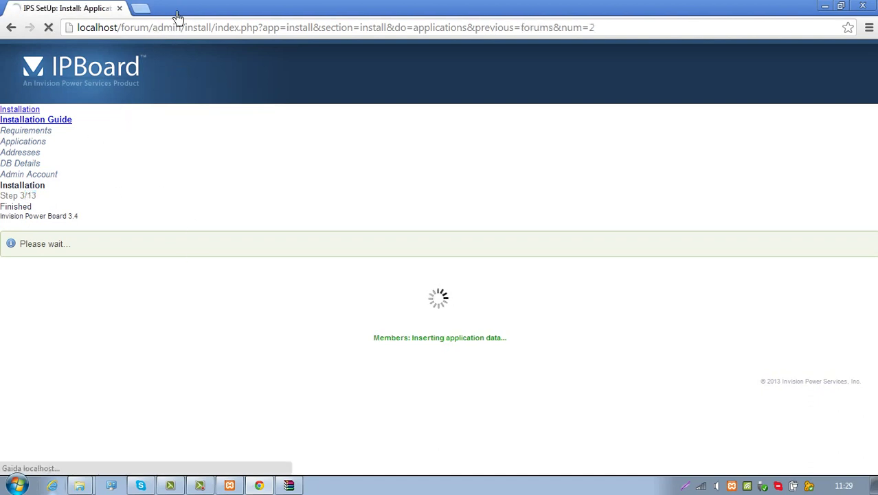
click(141, 485)
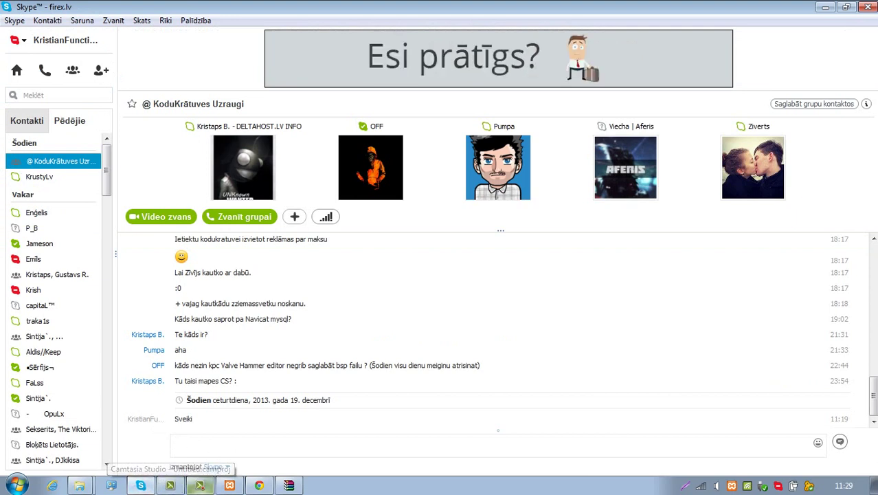
mouse_move(266, 487)
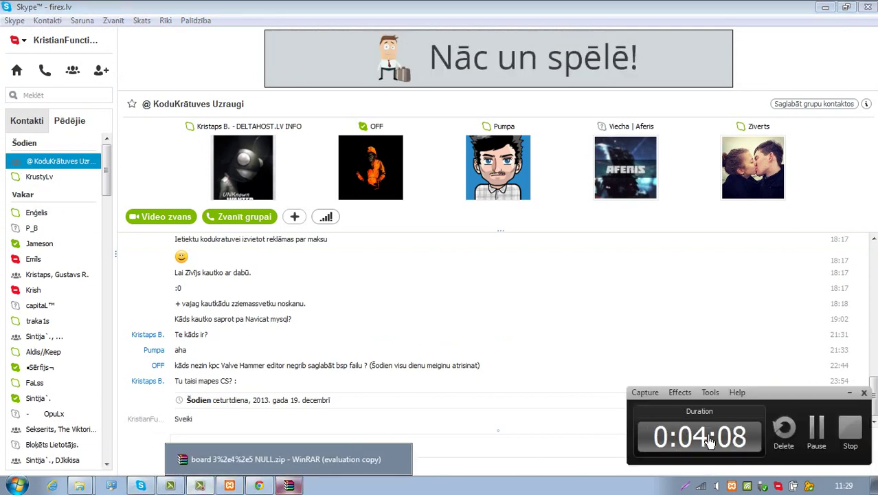
click(259, 485)
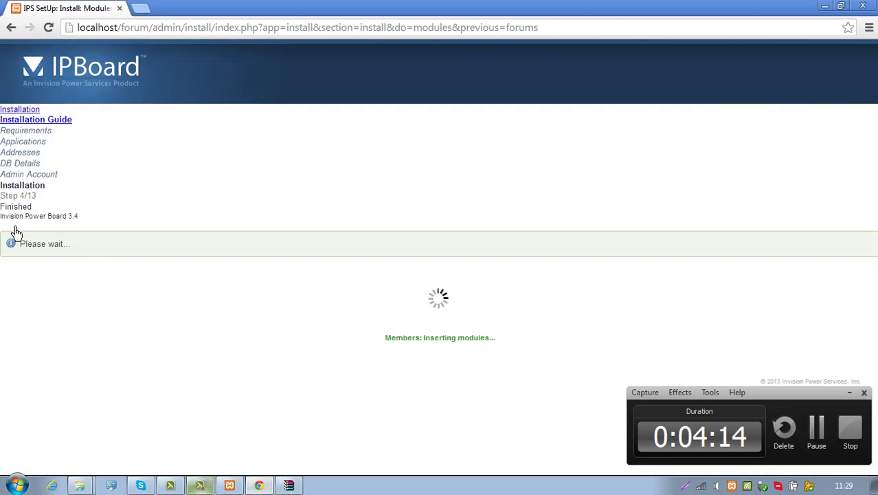
drag(13, 196, 37, 196)
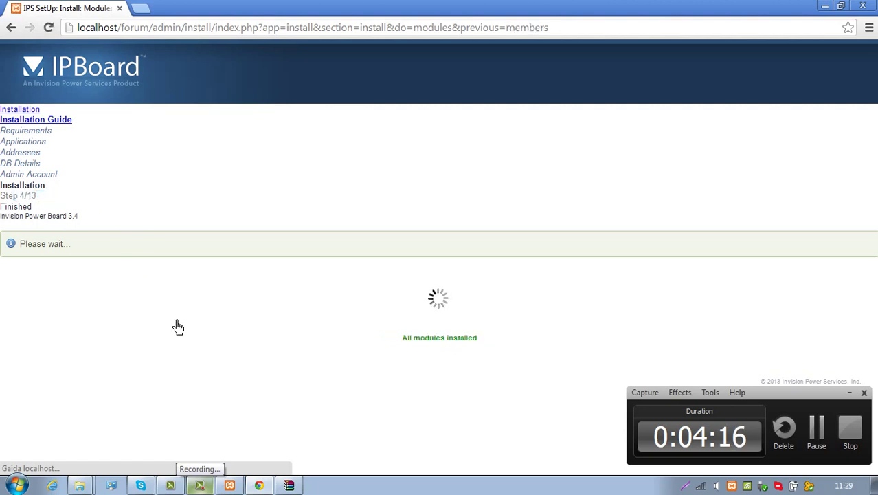
click(817, 430)
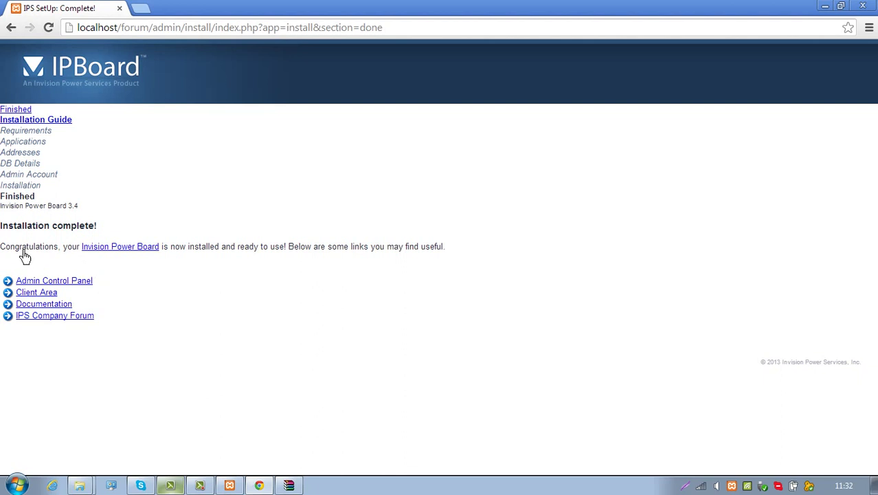
- Open the newly installed Invision Power Board and sign in with the administrator account
click(108, 250)
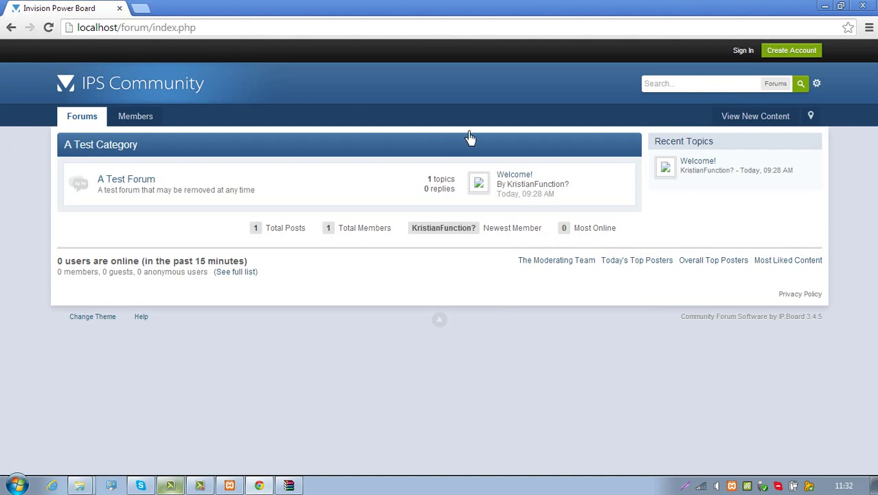
click(758, 58)
click(454, 318)
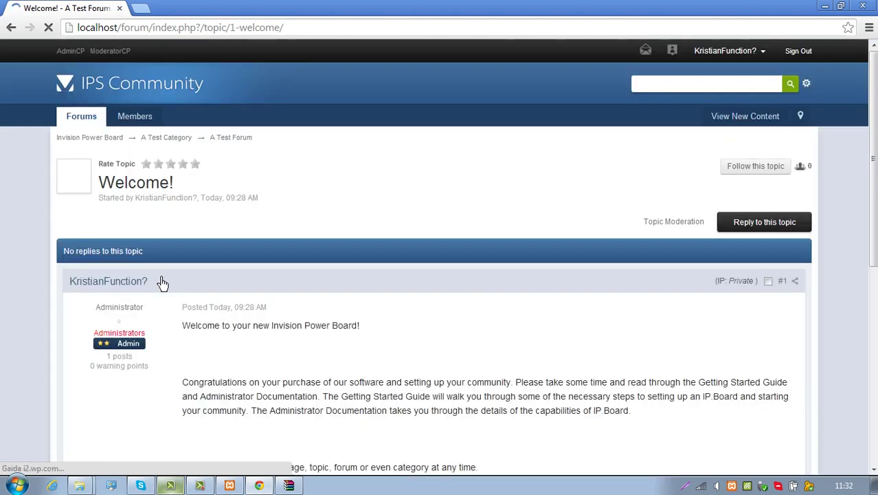
- Draft a reply to the Welcome! topic reading "Oho veiksmigi viss tika uzstādīts.:) Ar jums kopā bija", followed by the author's username and Skype name
scroll(136, 323, down, 1)
scroll(172, 317, down, 5)
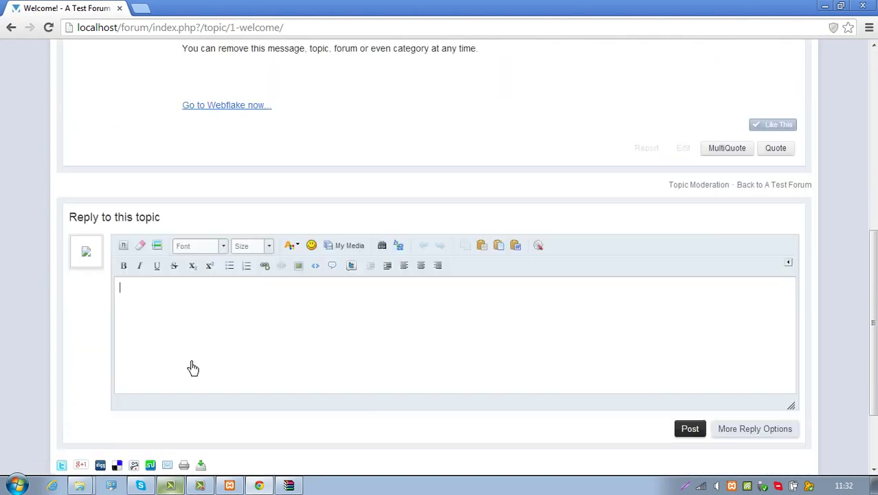
text(z)
text(ho veiksmigi viss)
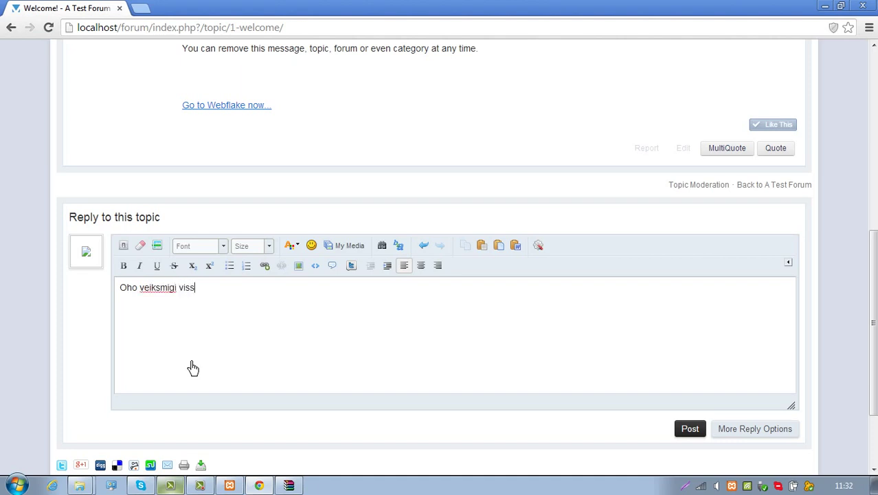
text( tika uzstādīts :) Ar jums kopā bija KristianFunctio)
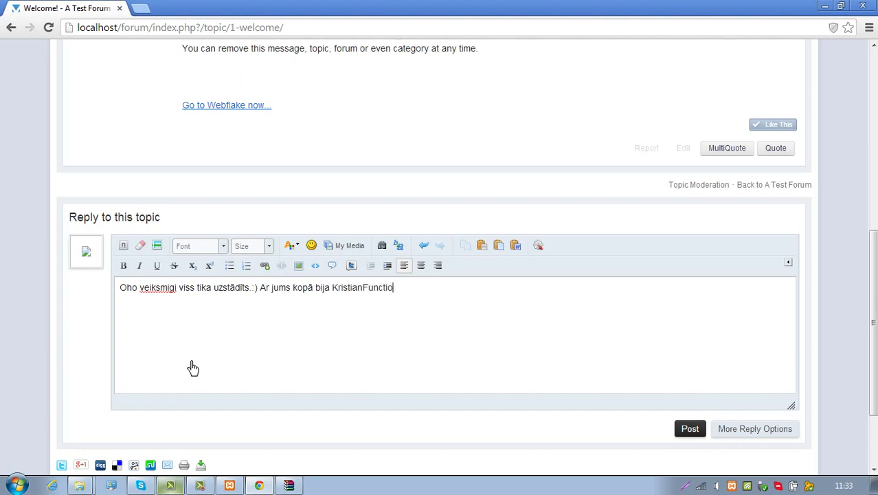
text(n? skype firex.lv)
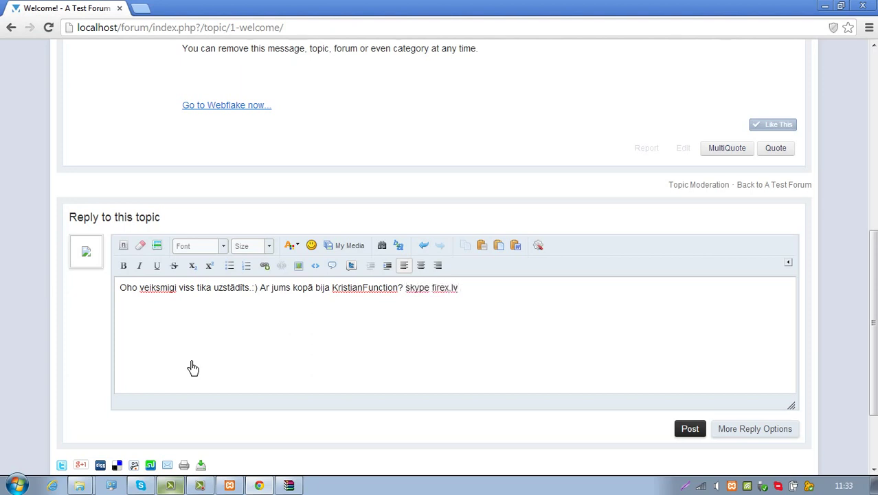
- Extend the reply text with "un neiazmirsti apmeklēt kodukratuve.lv Cheers :)"
text( un neiac)
text(mirsti apmek)
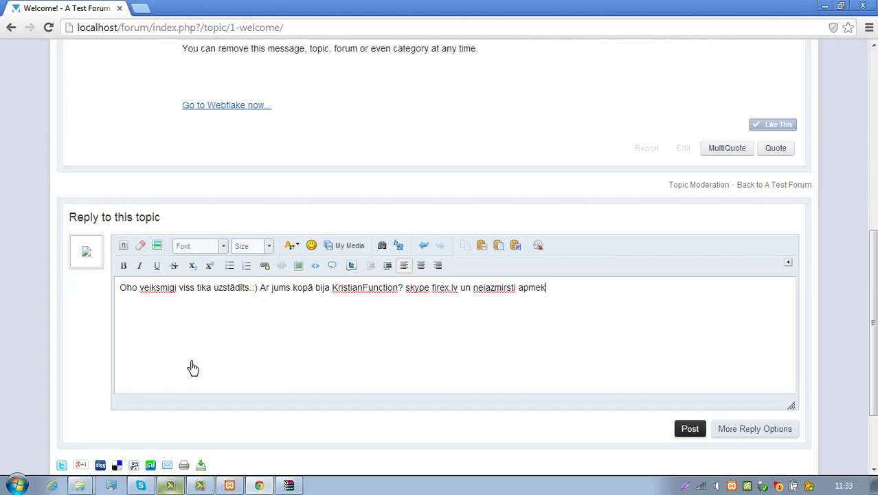
text(lēt kodukratuve.lv)
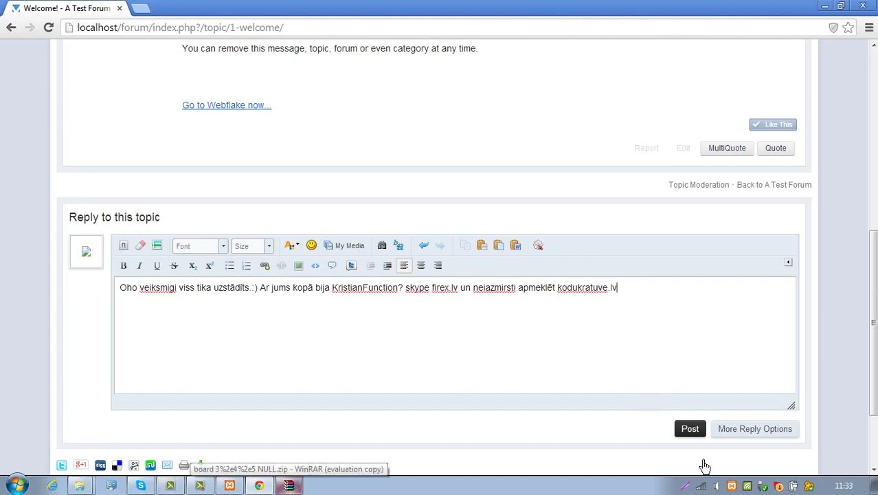
text( Cheers :))
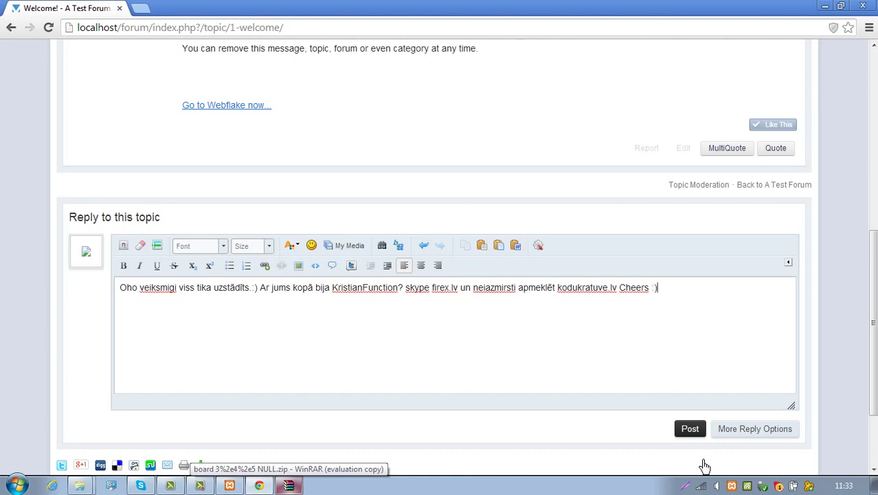